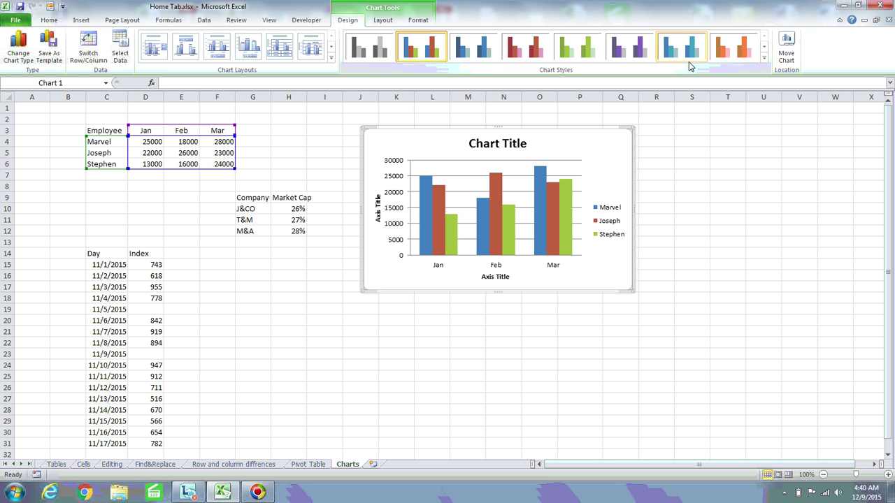
# Step: Try the red style on the column chart, and apply the multicoloured bevelled style with a black background
pyautogui.click(766, 58)
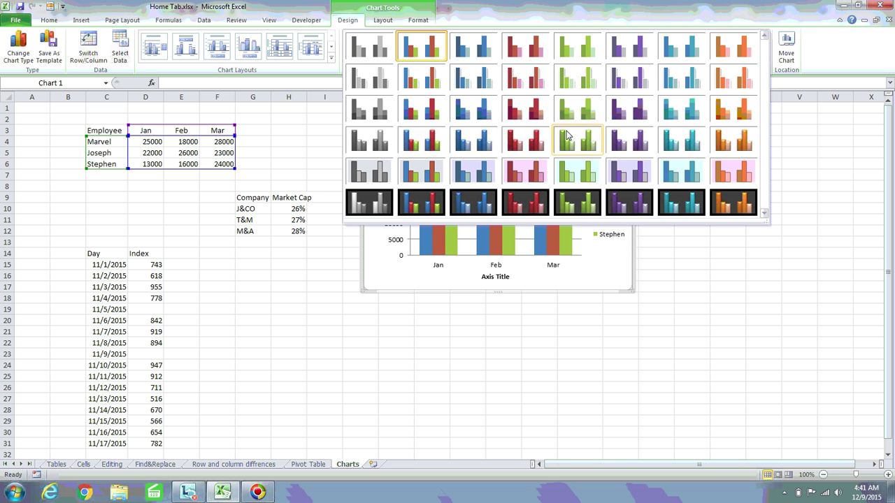
pyautogui.click(528, 53)
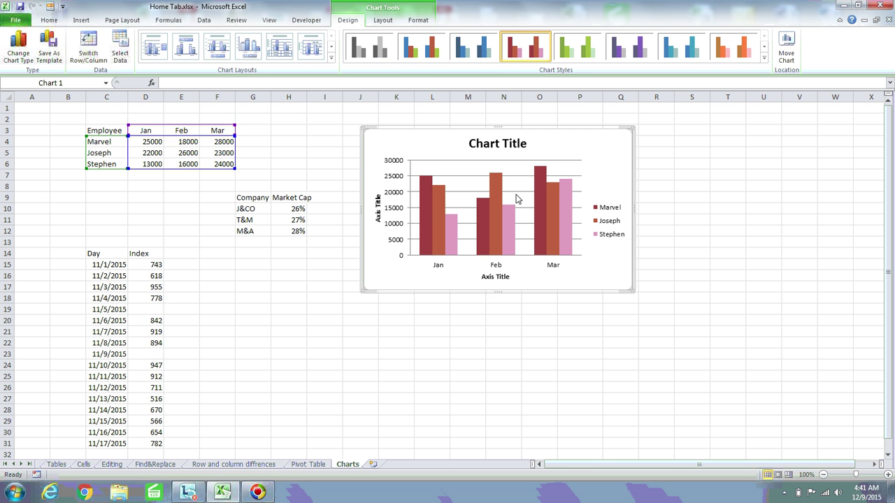
pyautogui.click(764, 58)
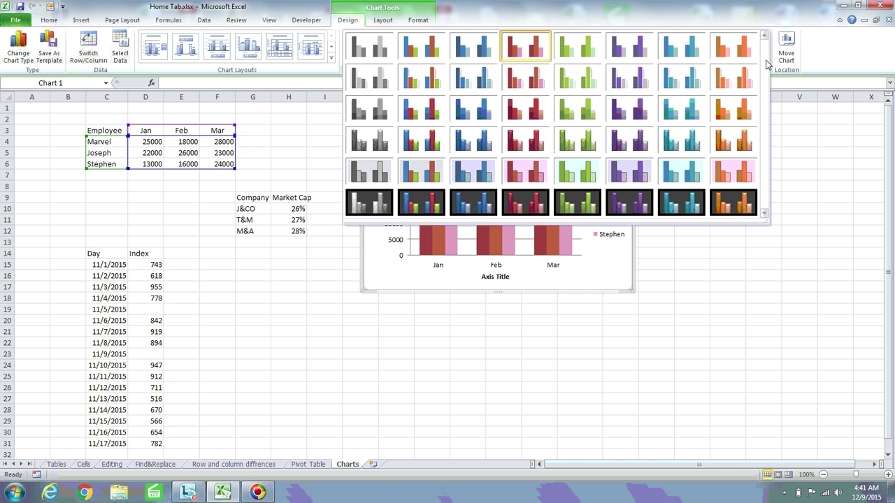
pyautogui.click(426, 208)
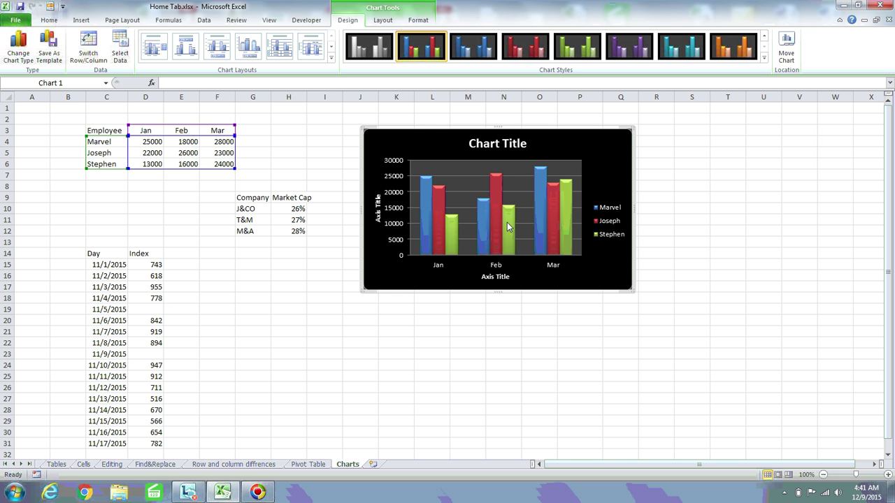
pyautogui.click(765, 59)
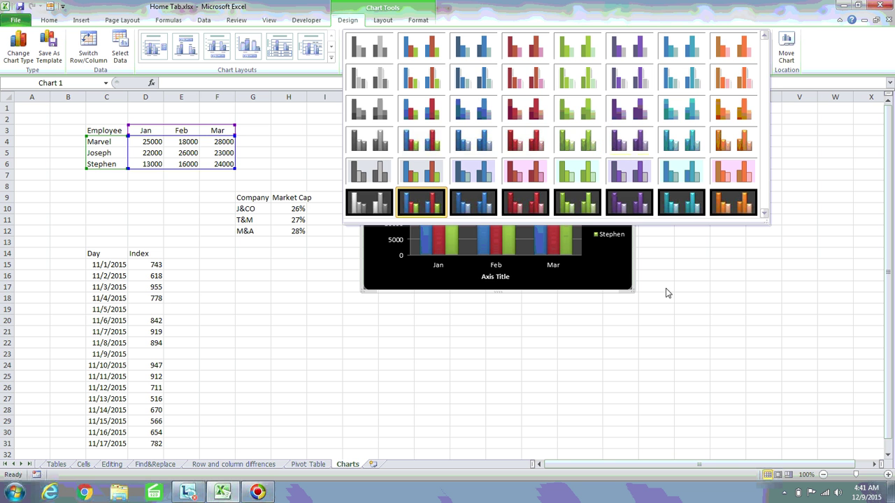
pyautogui.click(590, 254)
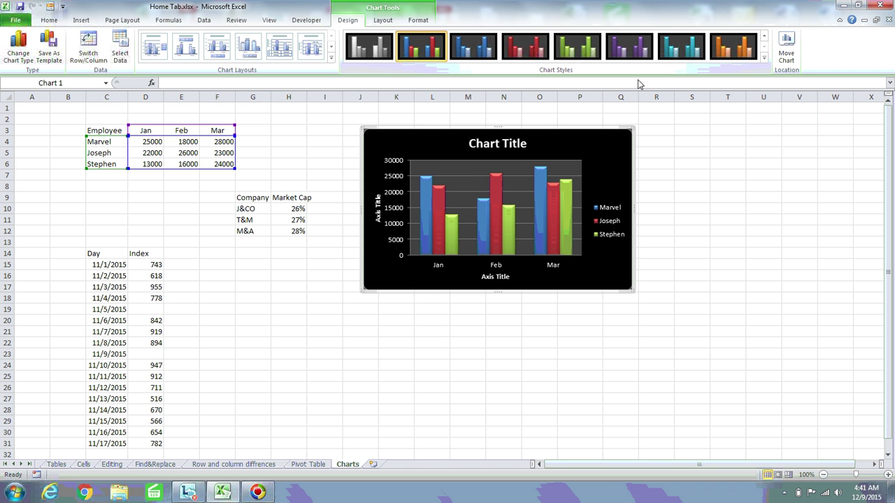
pyautogui.click(786, 60)
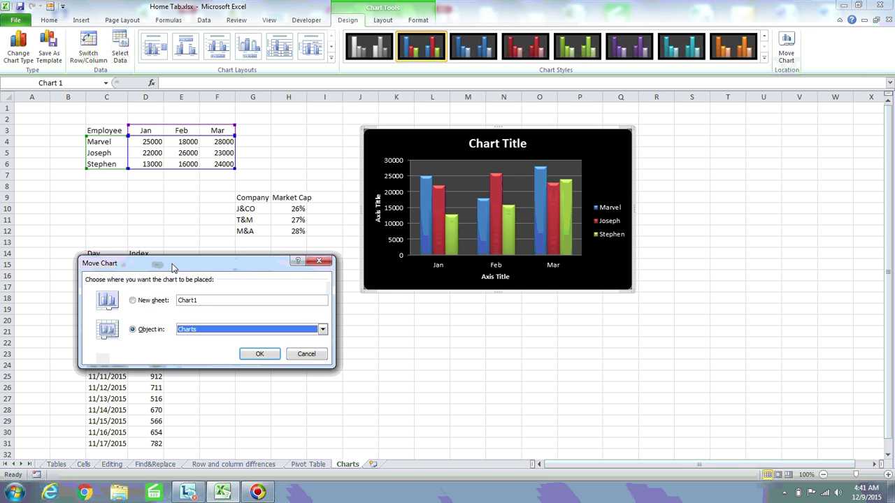
pyautogui.moveTo(176, 264); pyautogui.dragTo(205, 169)
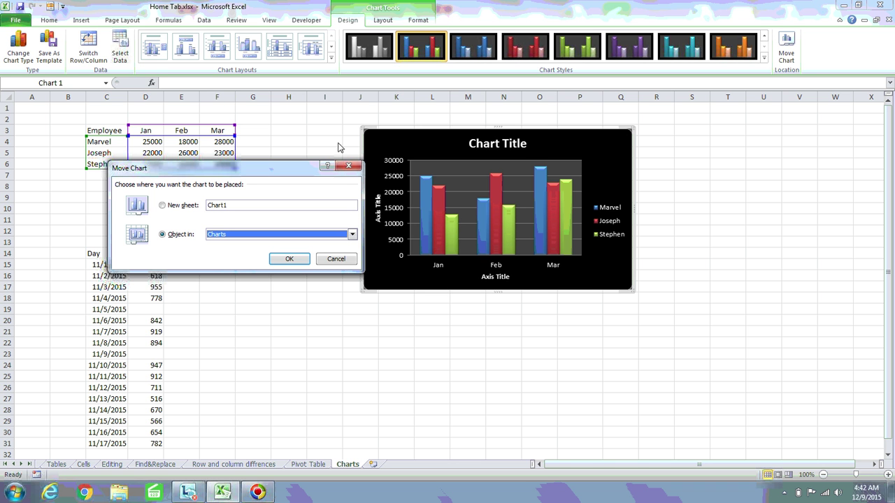
pyautogui.click(348, 167)
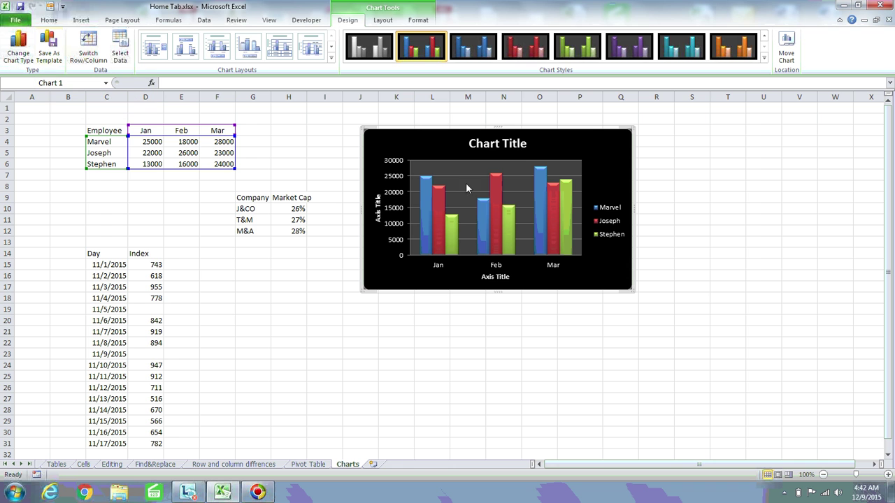
# Step: Replace the placeholder chart title with "EMP Sales"
pyautogui.moveTo(424, 197)
pyautogui.click(491, 147)
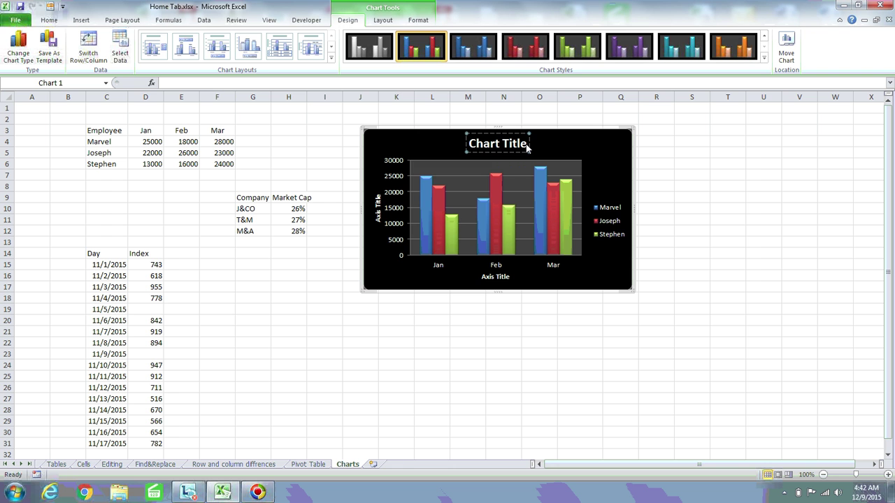
pyautogui.press('BackSpace')
pyautogui.press('BackSpace')
pyautogui.press('BackSpace')
pyautogui.press('BackSpace')
pyautogui.press('BackSpace')
pyautogui.press('BackSpace')
pyautogui.press('BackSpace')
pyautogui.press('BackSpace')
pyautogui.press('BackSpace')
pyautogui.press('BackSpace')
pyautogui.press('BackSpace')
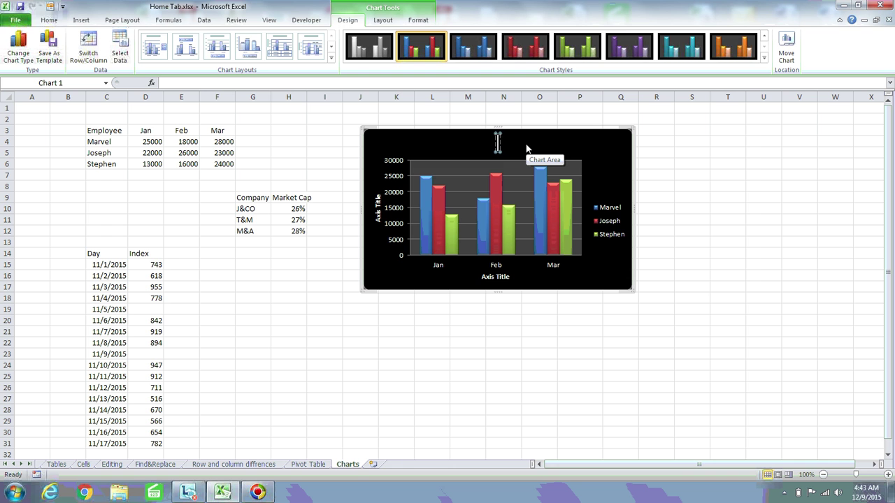
pyautogui.write('EMP Sales')
pyautogui.press('BackSpace')
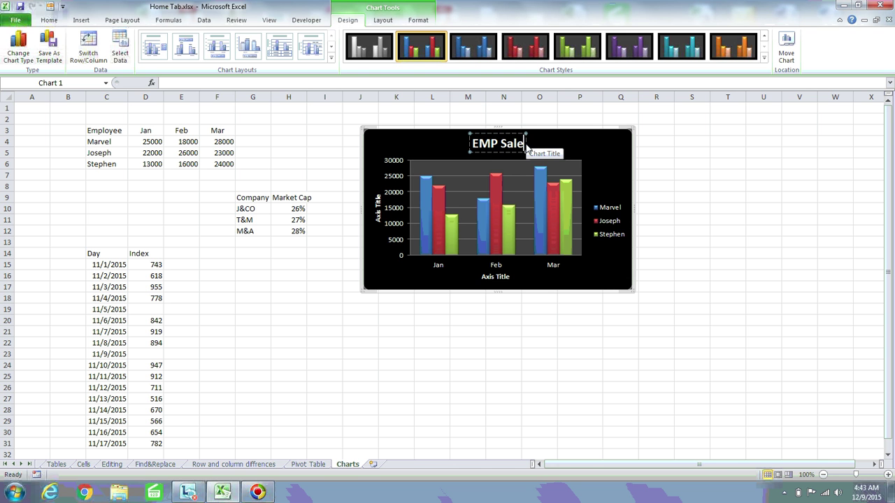
pyautogui.press('BackSpace')
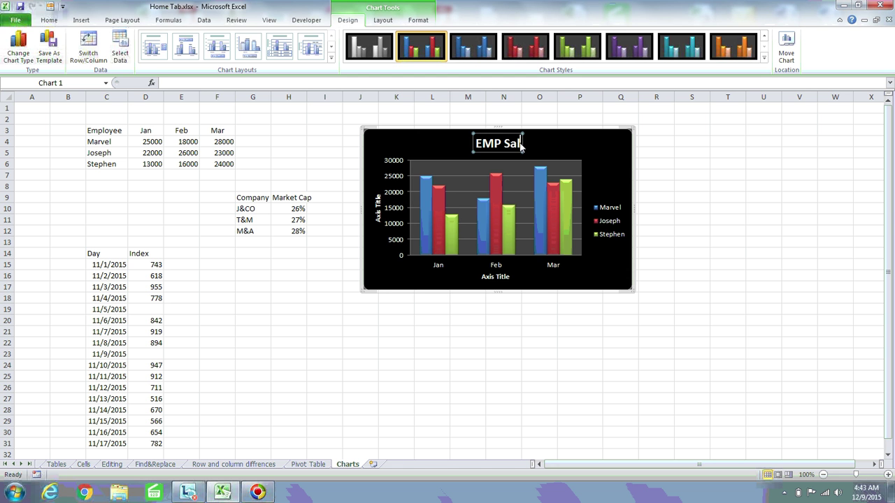
pyautogui.write('es')
pyautogui.click(570, 138)
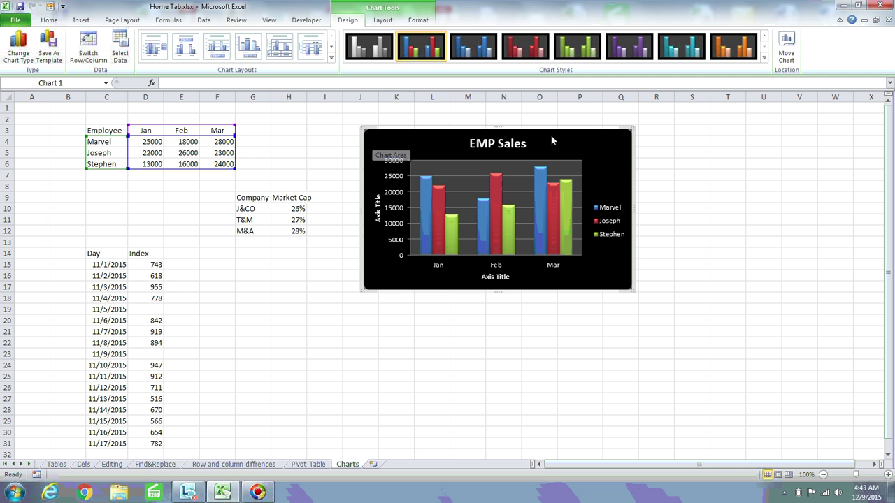
# Step: Save the styled chart as a chart template named "Emp sales" in the Charts folder
pyautogui.click(53, 56)
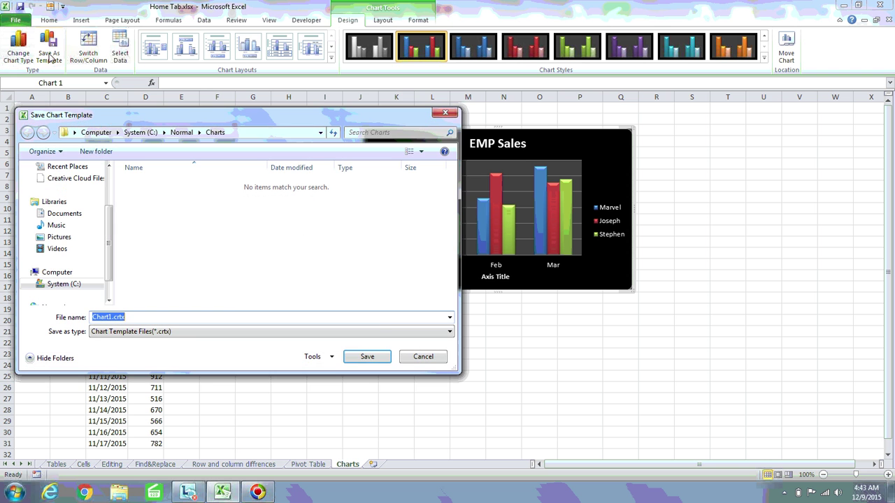
pyautogui.click(112, 318)
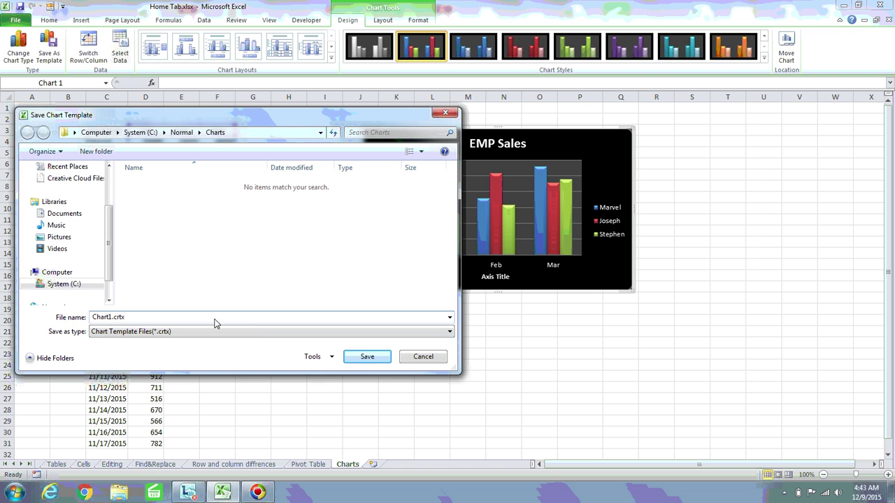
pyautogui.press('BackSpace')
pyautogui.press('BackSpace')
pyautogui.press('BackSpace')
pyautogui.press('BackSpace')
pyautogui.press('BackSpace')
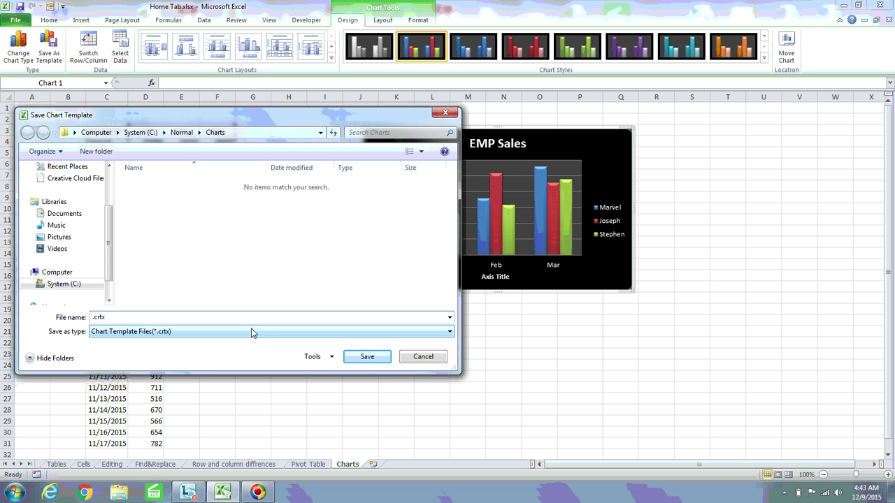
pyautogui.write('Emp sales')
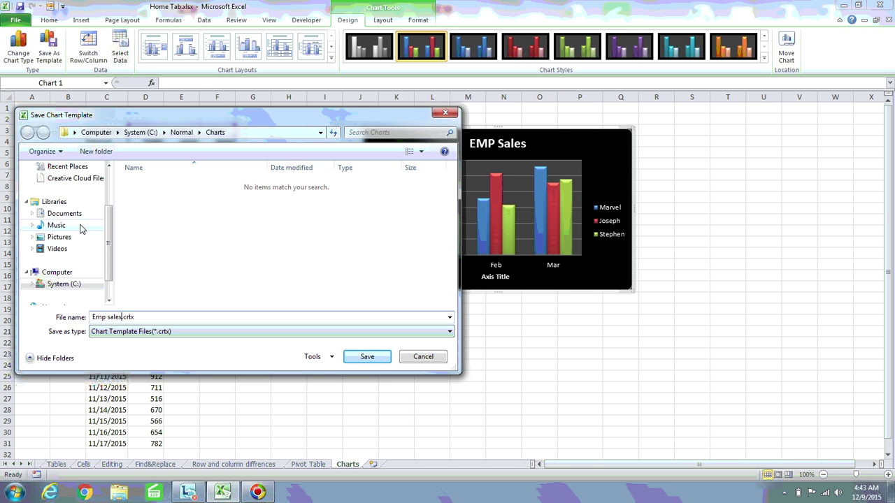
pyautogui.click(367, 357)
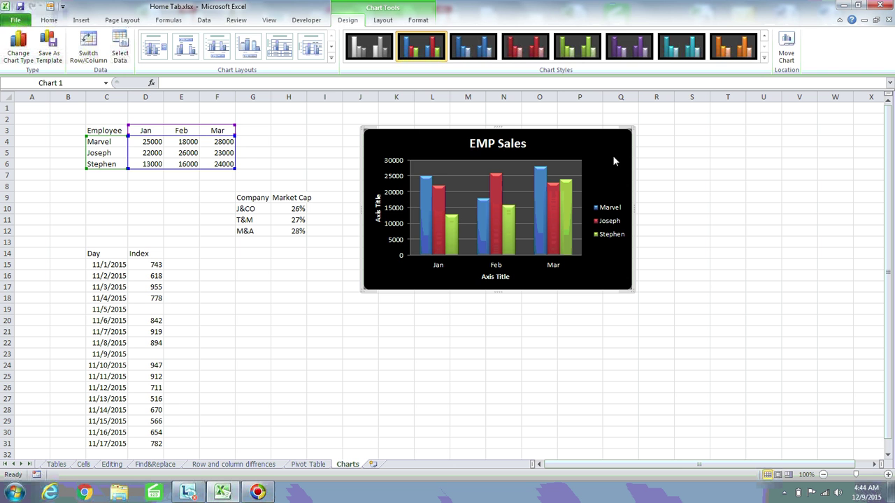
# Step: Replace the chart with a new one of the employee table from the saved Emp sales template, placed over columns N to U
pyautogui.press('Delete')
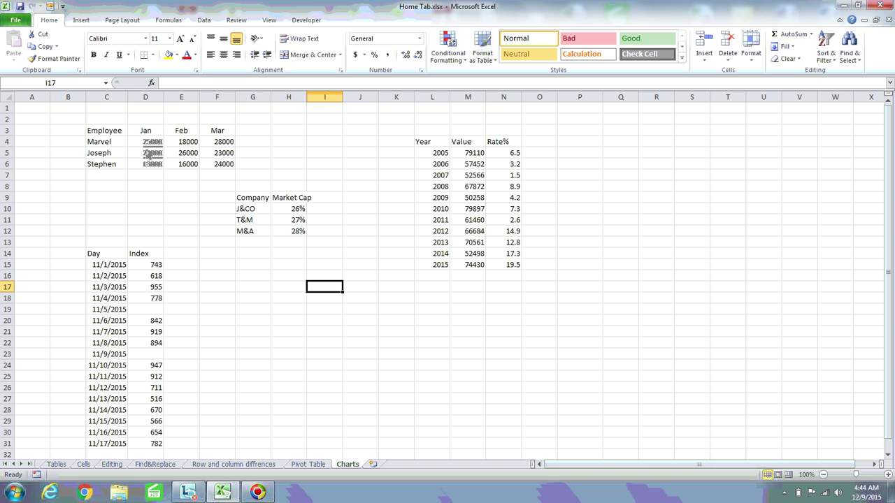
pyautogui.click(153, 153)
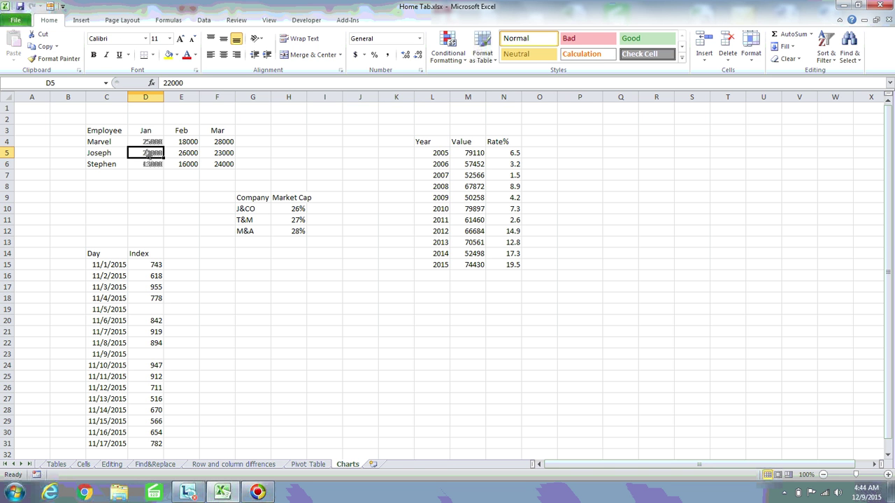
pyautogui.click(181, 152)
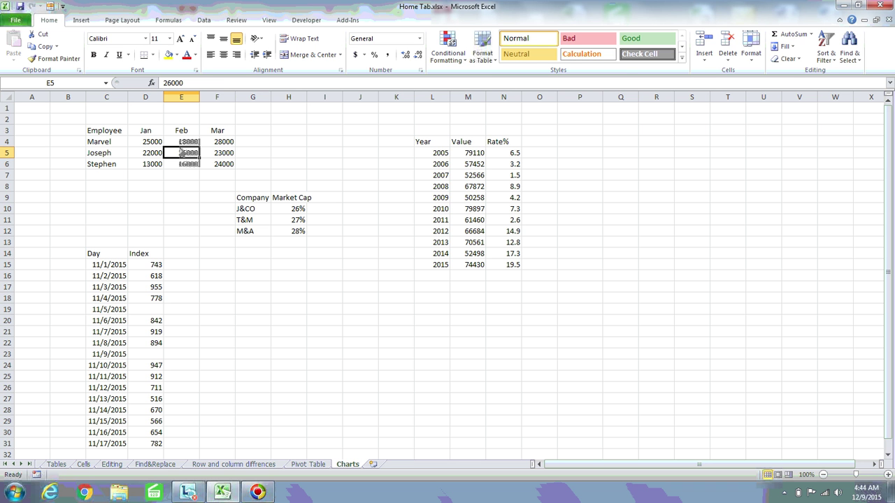
pyautogui.click(81, 21)
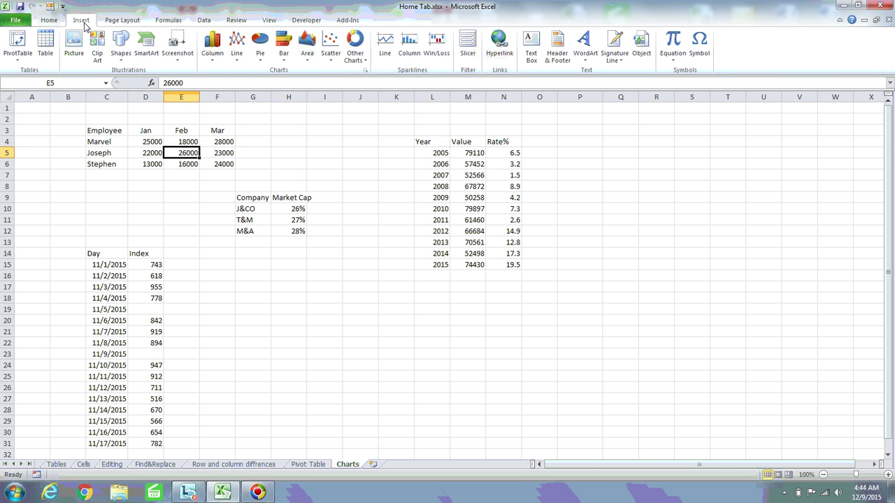
pyautogui.click(365, 71)
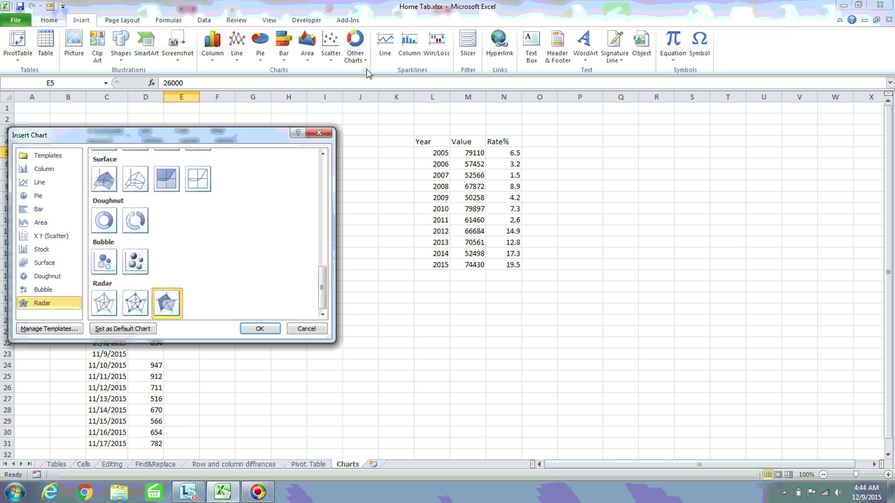
pyautogui.moveTo(183, 137); pyautogui.dragTo(589, 152)
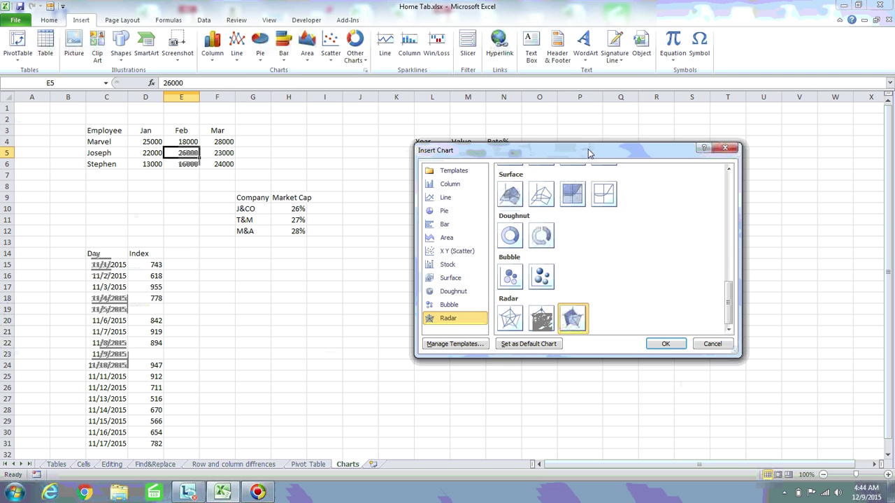
pyautogui.click(461, 175)
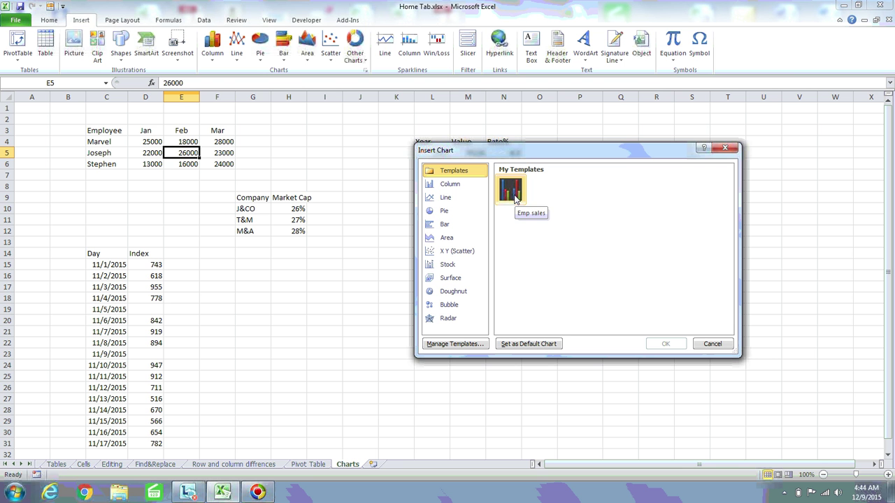
pyautogui.click(514, 197)
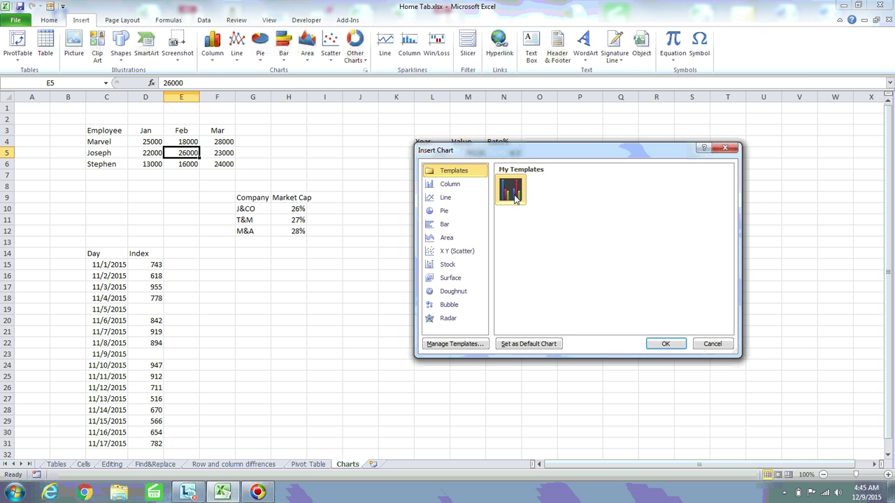
pyautogui.click(665, 344)
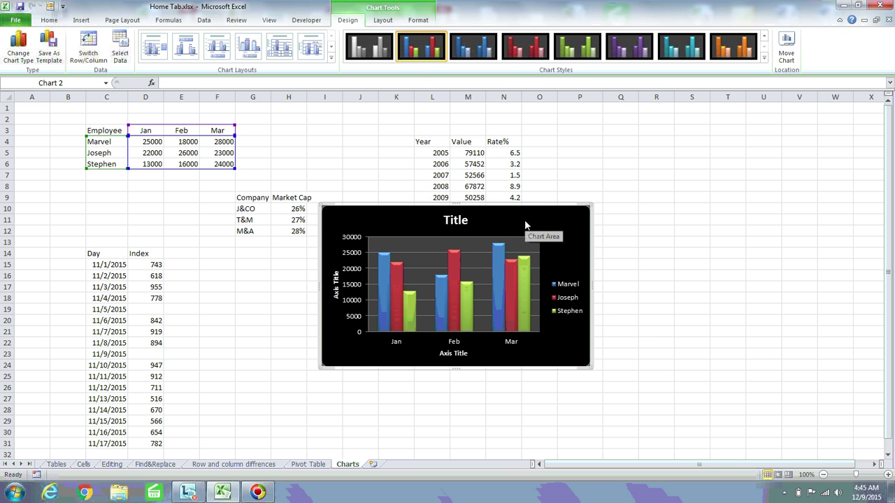
pyautogui.moveTo(526, 225); pyautogui.dragTo(704, 155)
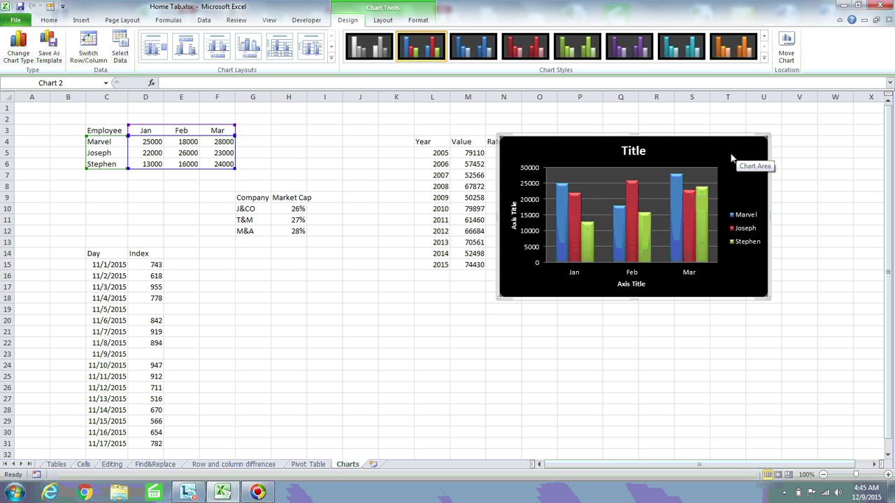
# Step: Insert a 2-D clustered column chart of the employee table's January to March figures
pyautogui.click(158, 155)
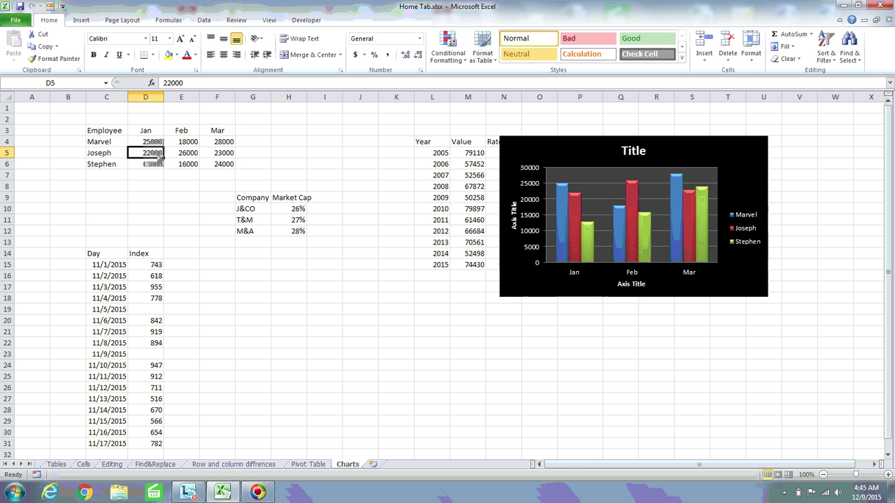
pyautogui.click(81, 20)
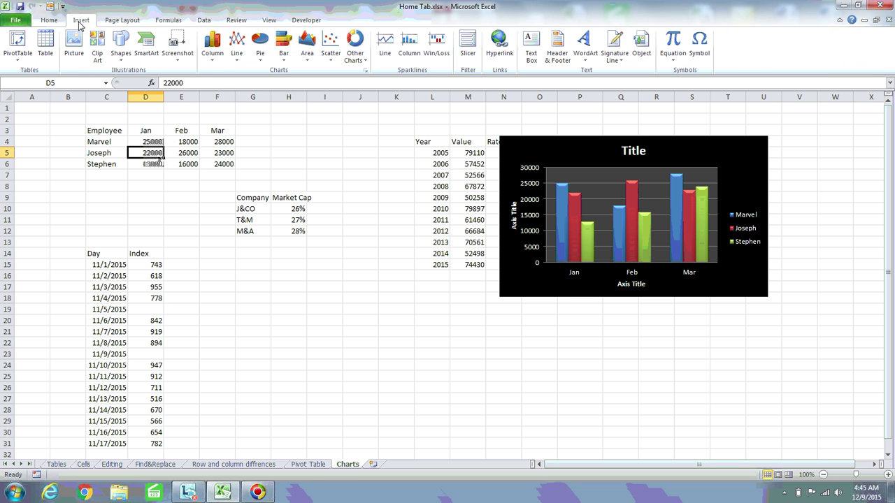
pyautogui.click(213, 61)
pyautogui.click(215, 102)
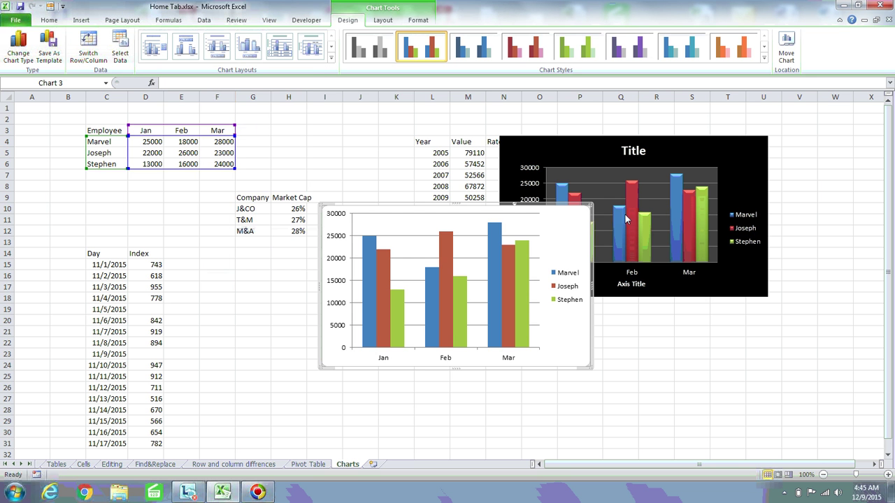
# Step: Move the new white column chart clear of the black one and apply the layout with chart title, both axis titles and legend
pyautogui.moveTo(564, 239); pyautogui.dragTo(409, 198)
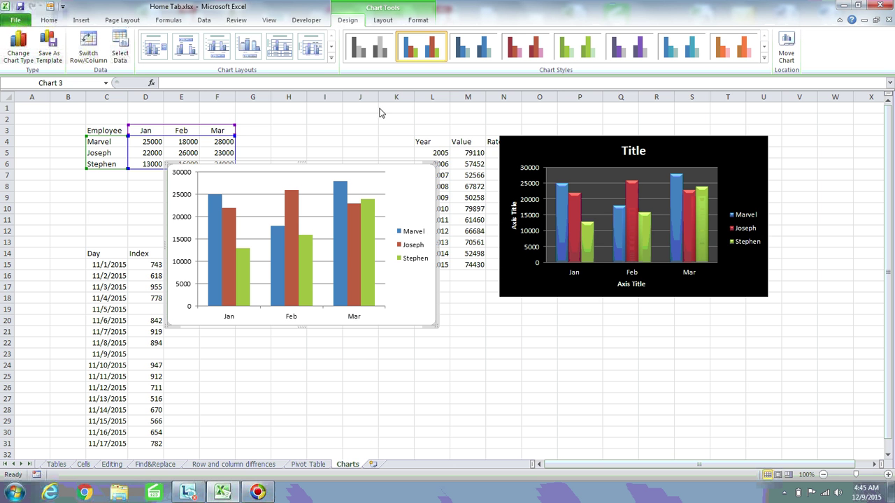
pyautogui.click(332, 58)
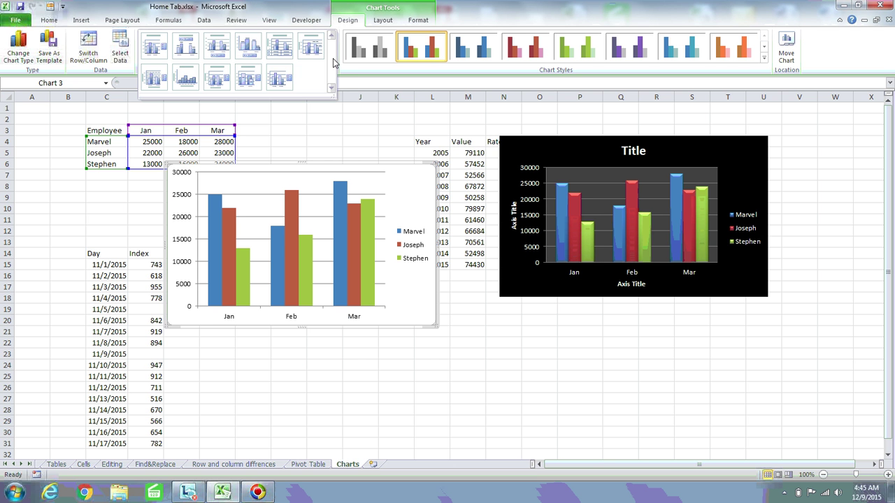
pyautogui.click(216, 80)
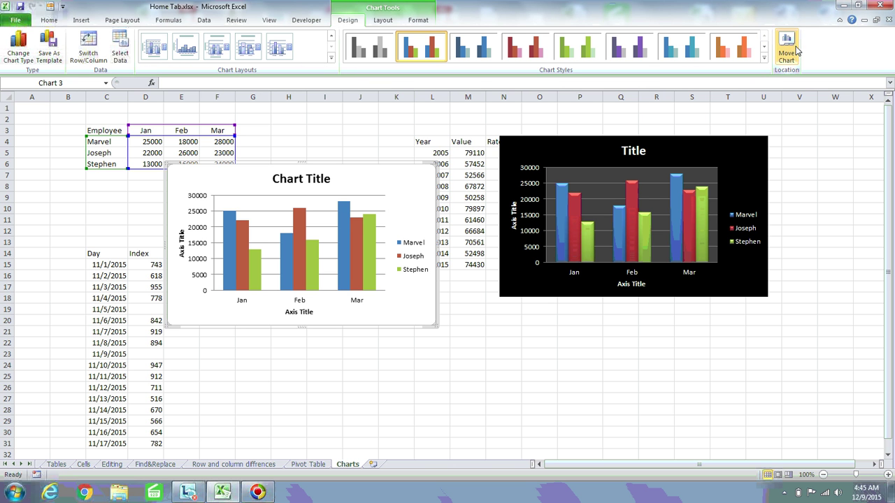
# Step: Apply the black multicolour chart style to the new employee column chart so it matches the template-based one
pyautogui.click(764, 58)
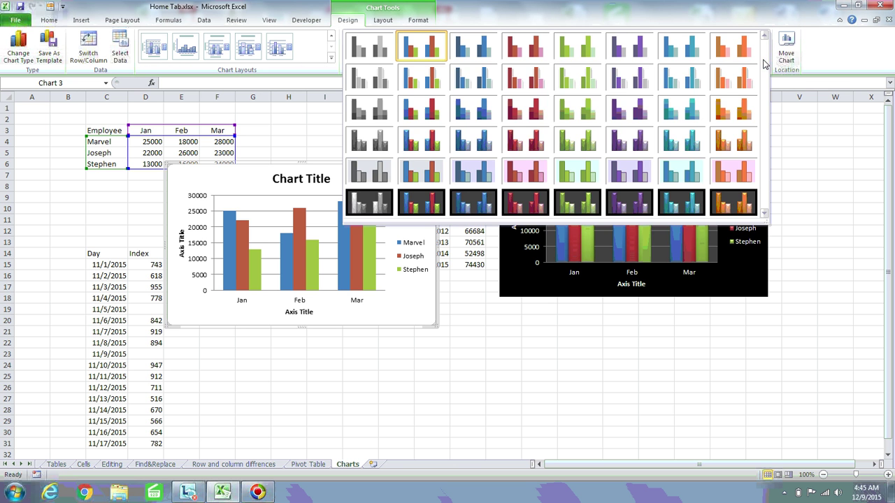
pyautogui.click(421, 204)
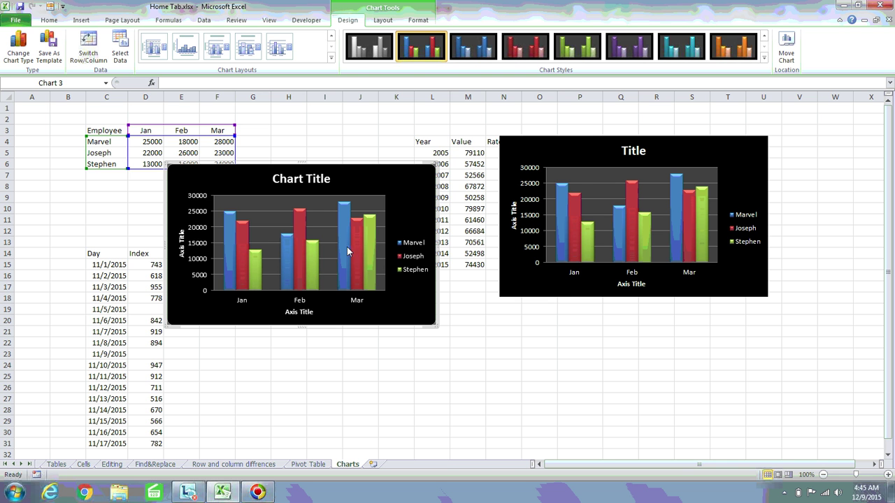
# Step: Delete both black column charts of the employee table from the sheet
pyautogui.moveTo(342, 249)
pyautogui.press('Delete')
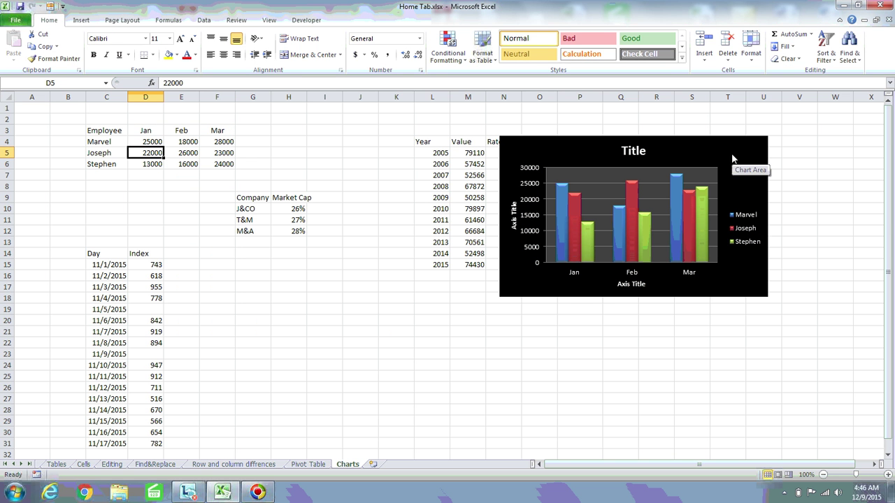
pyautogui.click(732, 155)
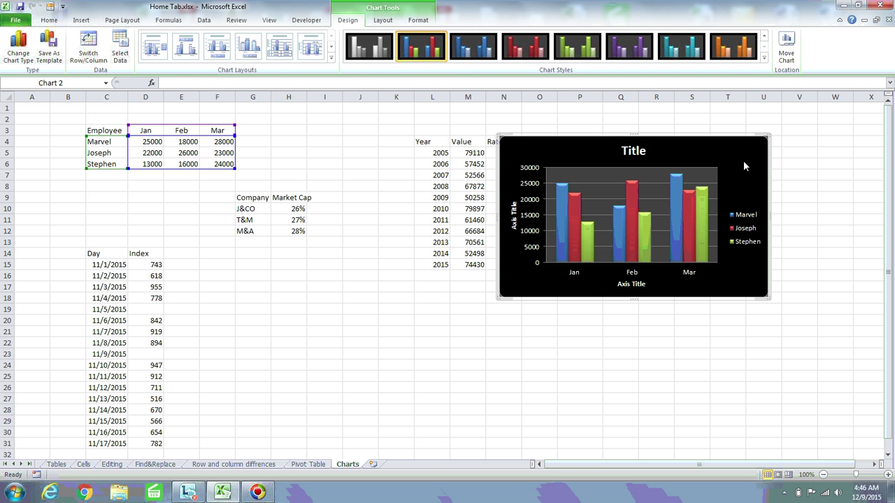
pyautogui.press('Delete')
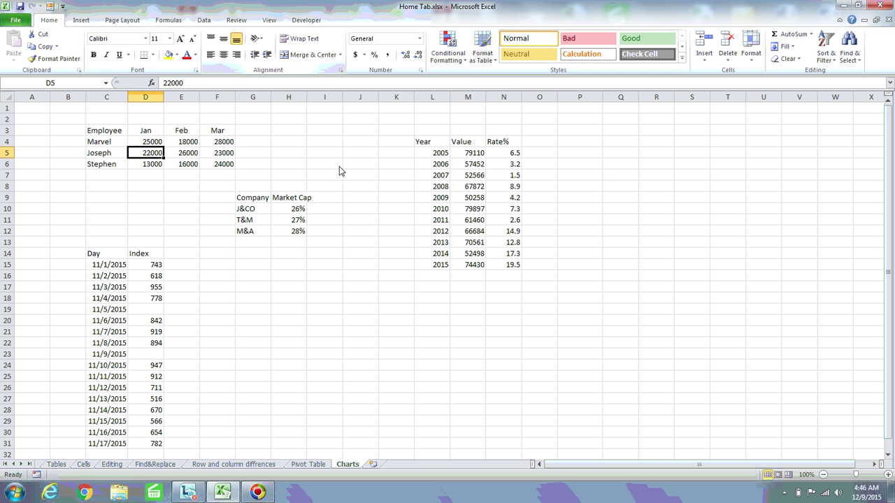
# Step: Insert a 2-D clustered column chart of the Year, Value and Rate% table and place it beside the table over columns O to V
pyautogui.click(474, 188)
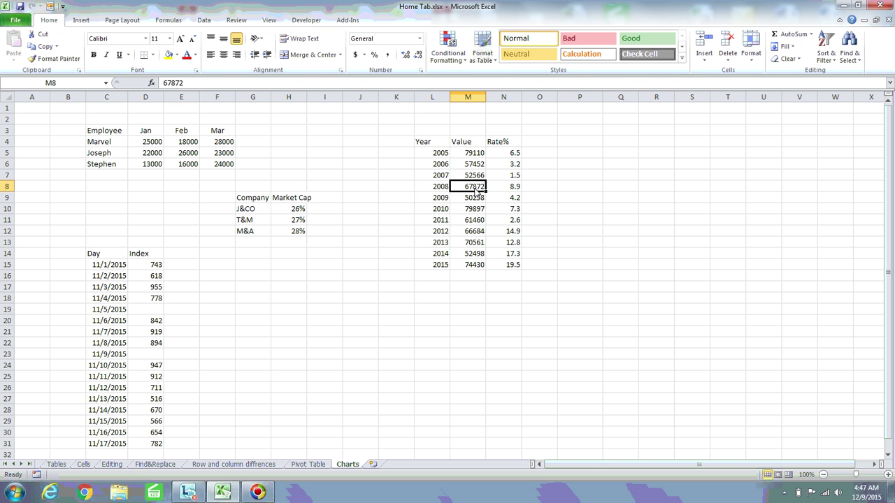
pyautogui.click(81, 20)
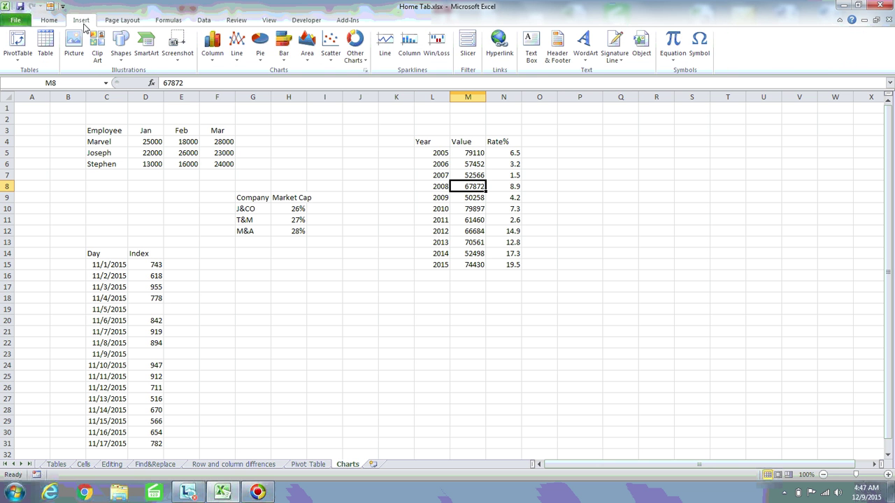
pyautogui.click(212, 50)
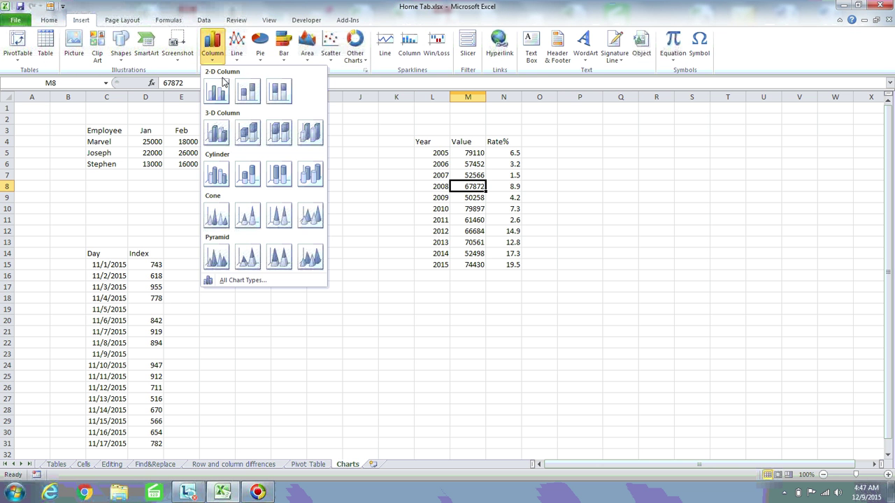
pyautogui.click(217, 98)
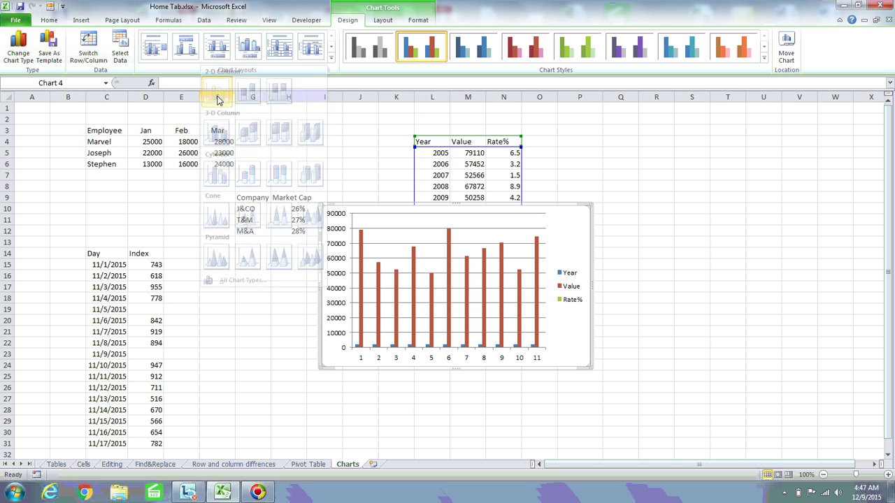
pyautogui.moveTo(568, 227); pyautogui.dragTo(592, 311)
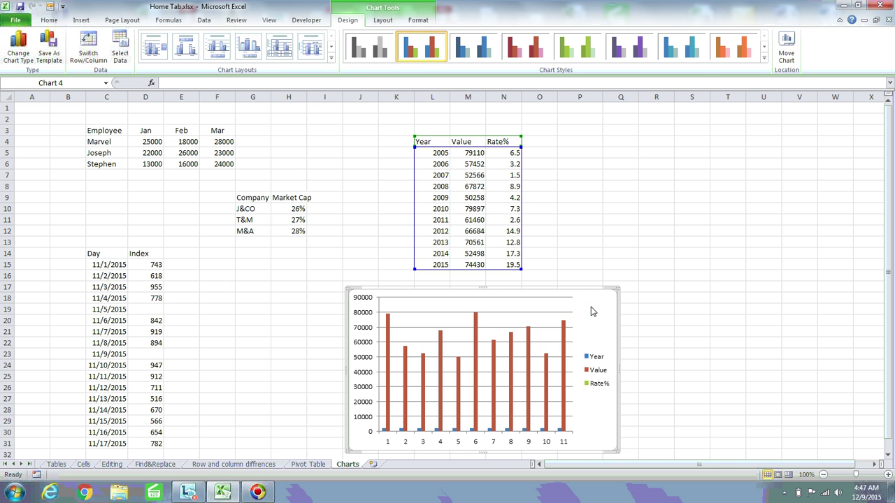
pyautogui.click(453, 194)
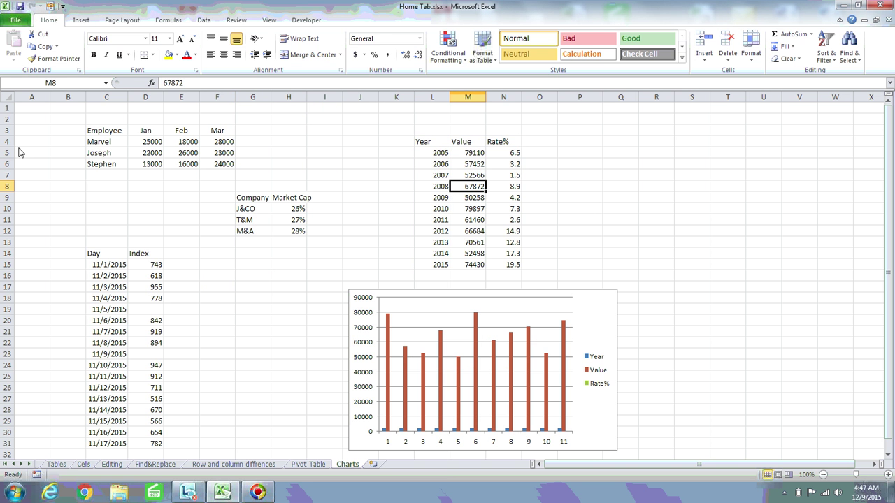
pyautogui.click(161, 154)
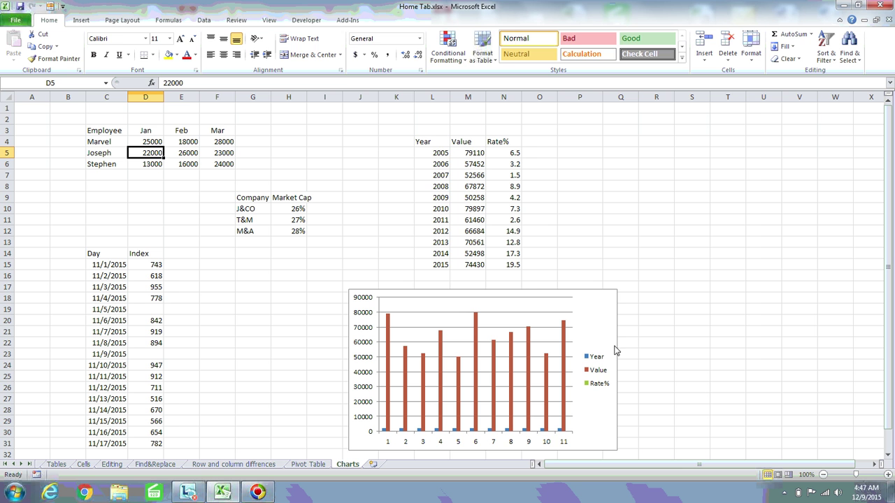
pyautogui.click(573, 316)
pyautogui.moveTo(573, 316); pyautogui.dragTo(764, 147)
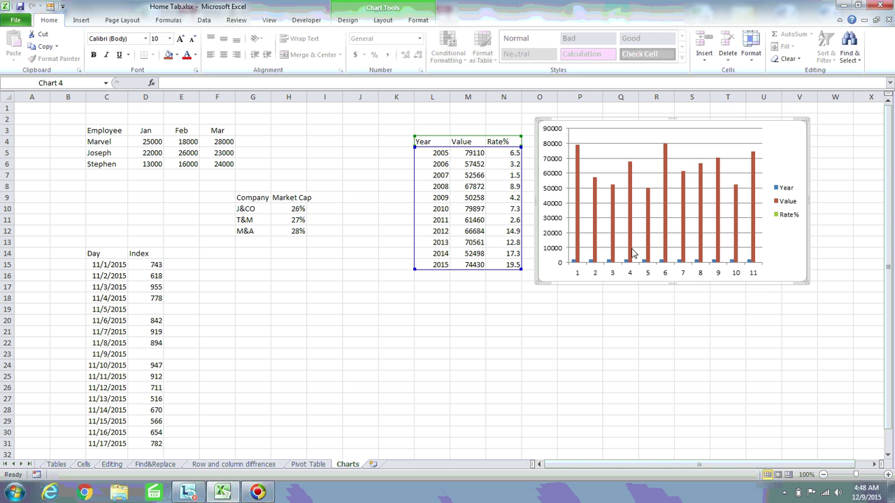
# Step: Select the chart area and the horizontal category axis in turn from the list of chart elements
pyautogui.moveTo(633, 253)
pyautogui.click(383, 21)
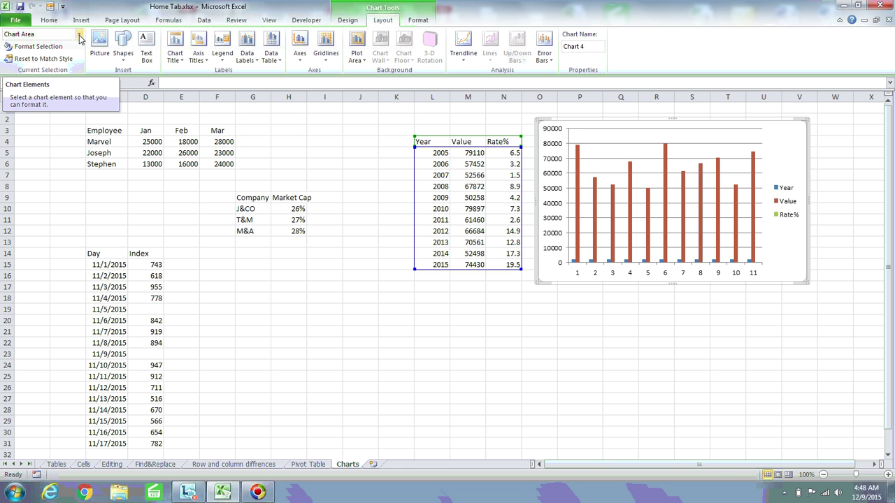
pyautogui.click(80, 38)
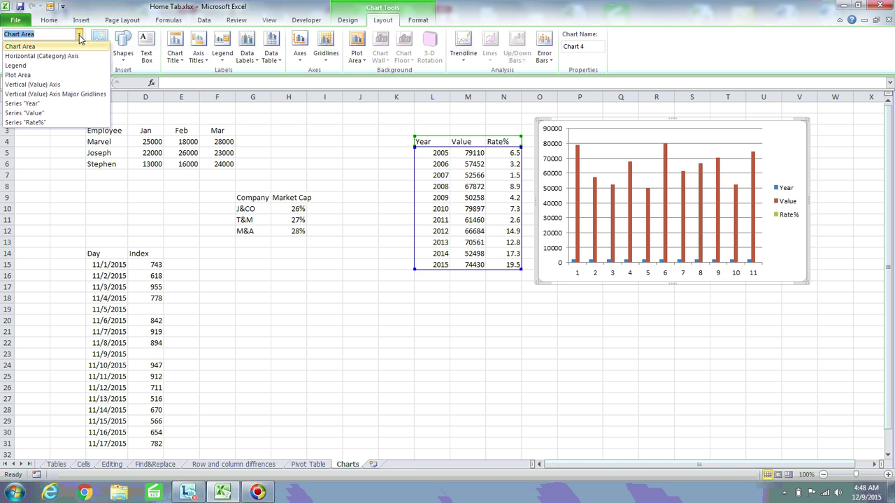
pyautogui.click(40, 47)
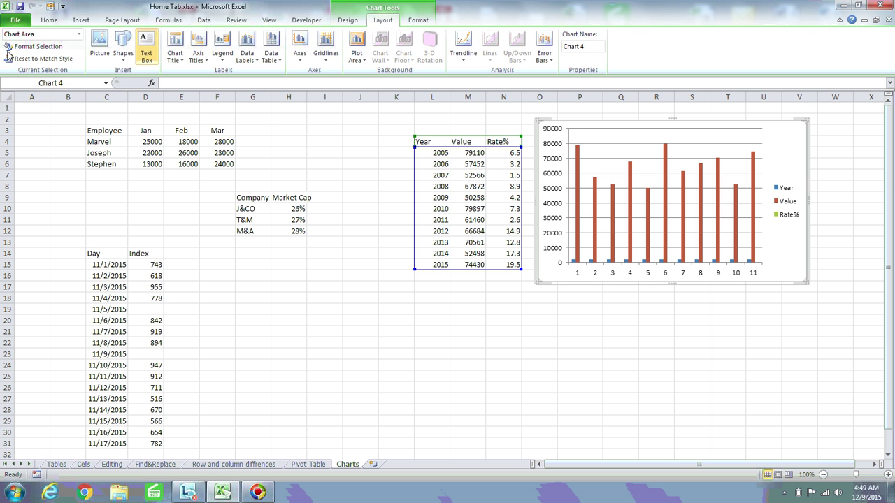
pyautogui.click(79, 34)
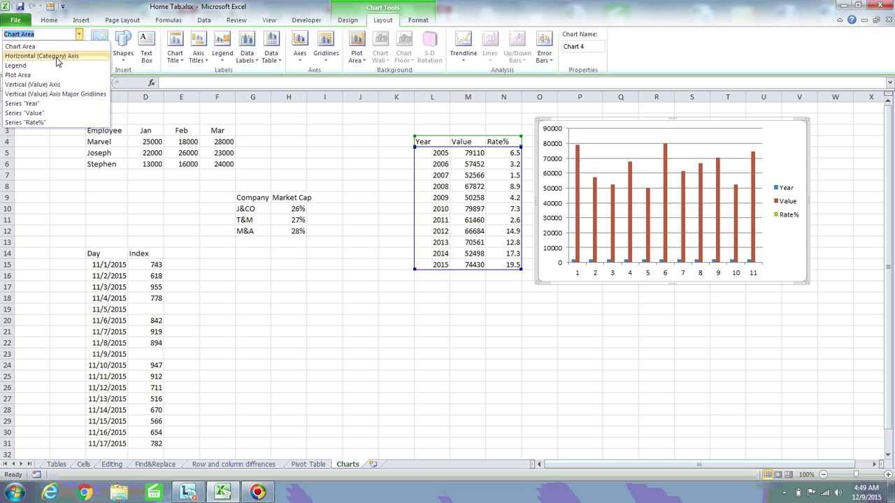
pyautogui.click(58, 61)
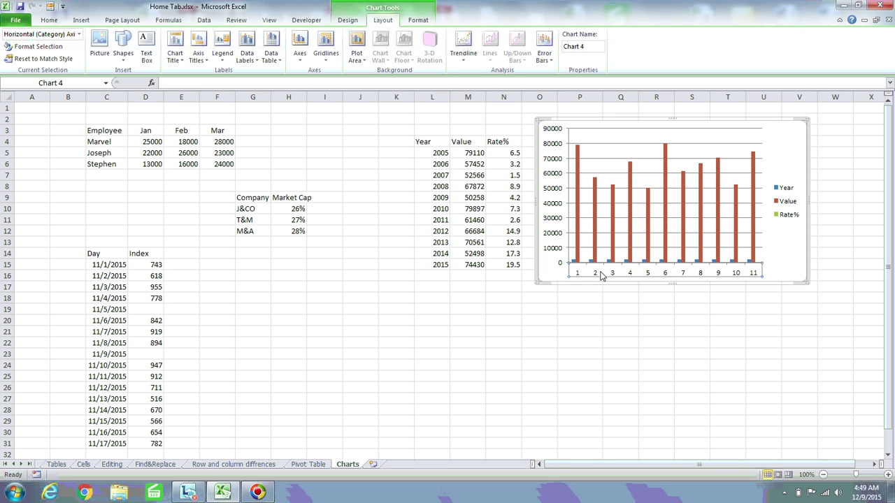
# Step: Select the chart area, fill it with red and reset its fill to Automatic
pyautogui.click(81, 36)
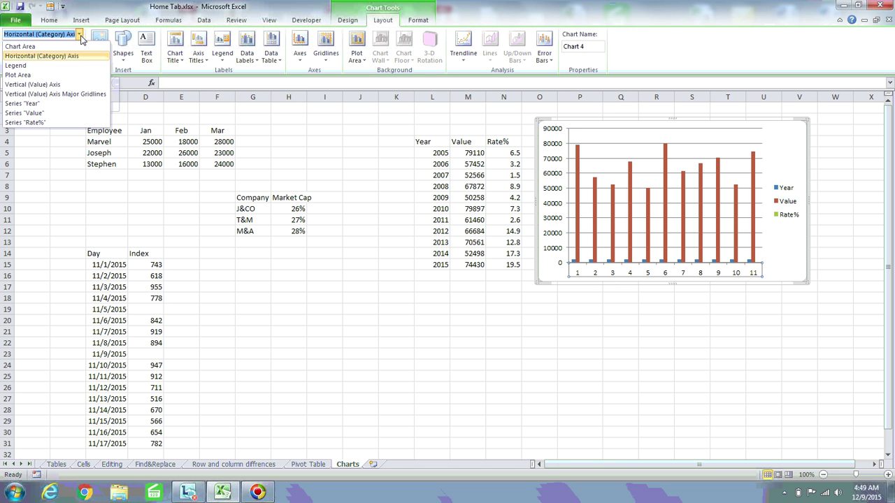
pyautogui.click(31, 47)
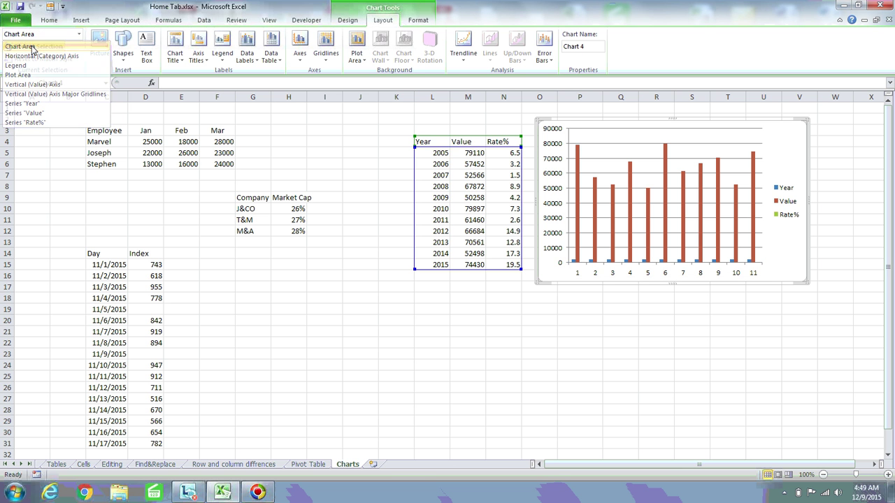
pyautogui.click(53, 21)
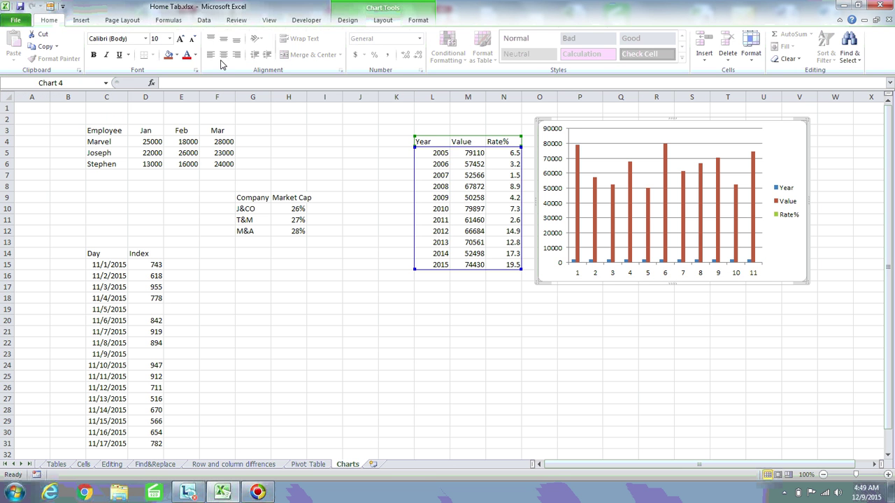
pyautogui.click(168, 56)
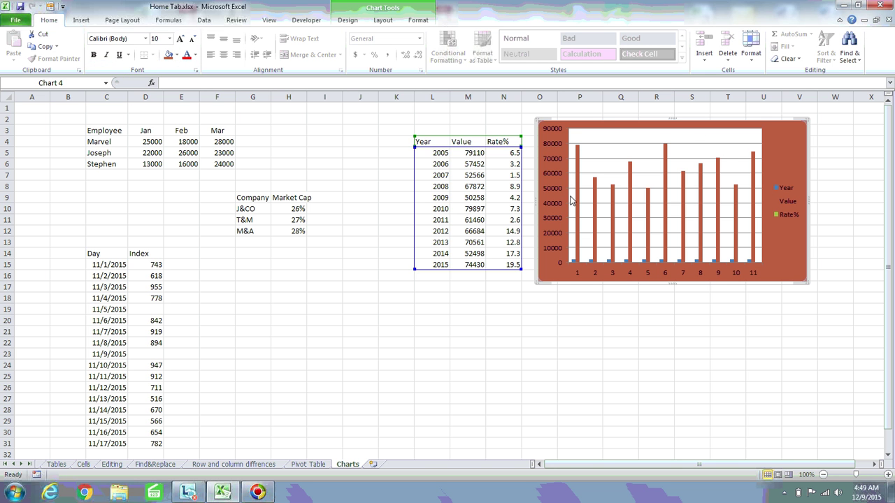
pyautogui.click(178, 56)
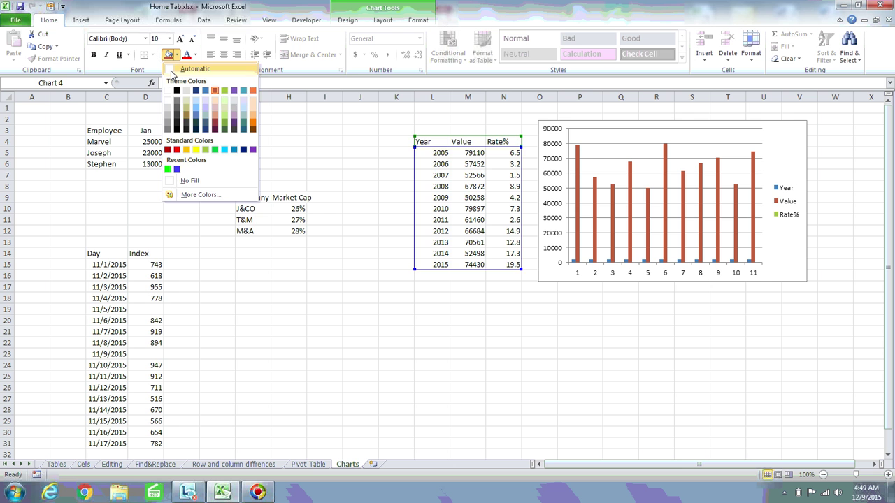
pyautogui.click(174, 69)
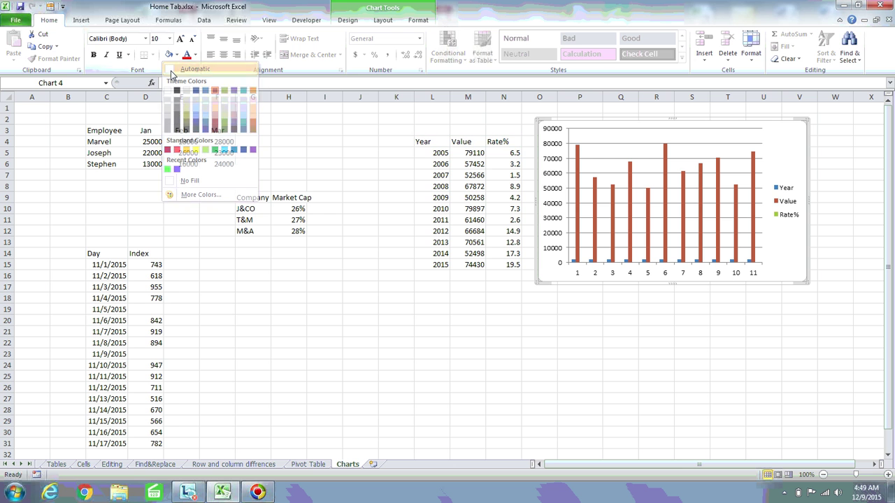
# Step: Select the horizontal category axis, preview a light blue fill on its labels and set the fill to Automatic
pyautogui.click(383, 20)
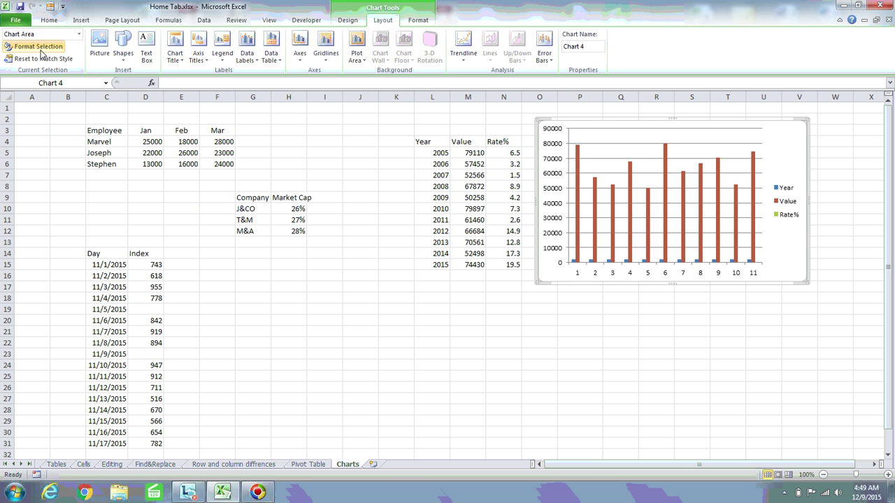
pyautogui.click(81, 34)
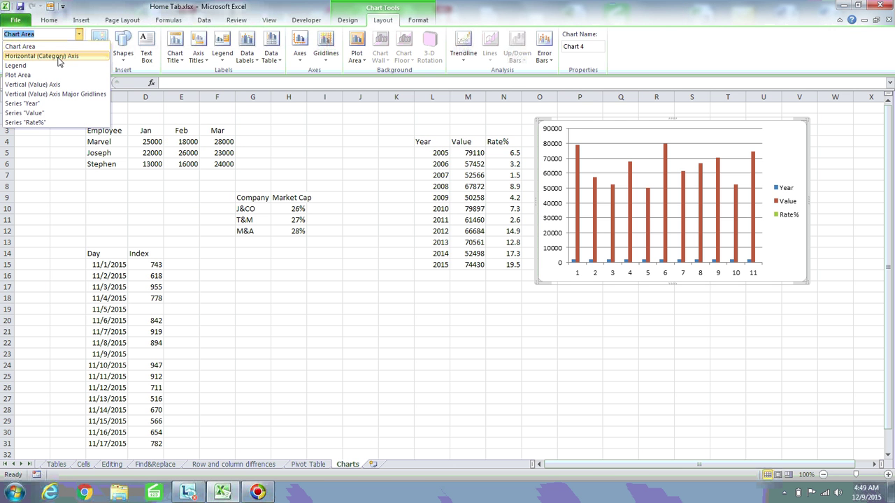
pyautogui.click(59, 56)
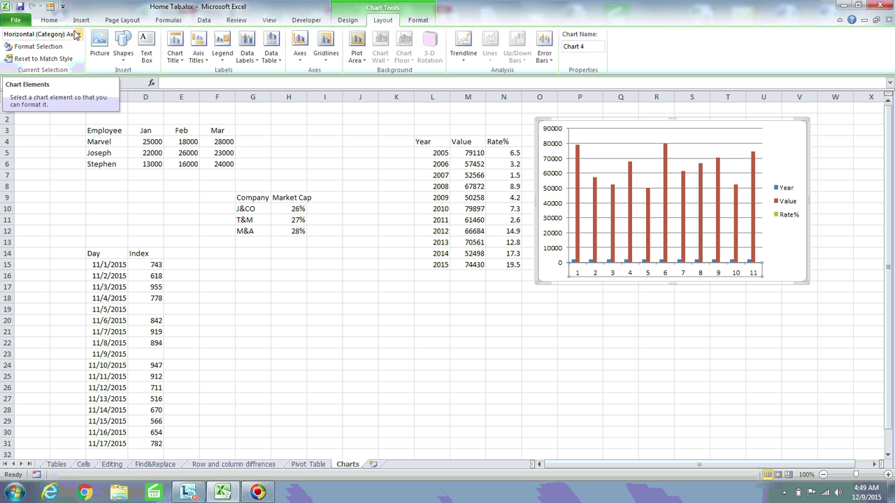
pyautogui.click(52, 21)
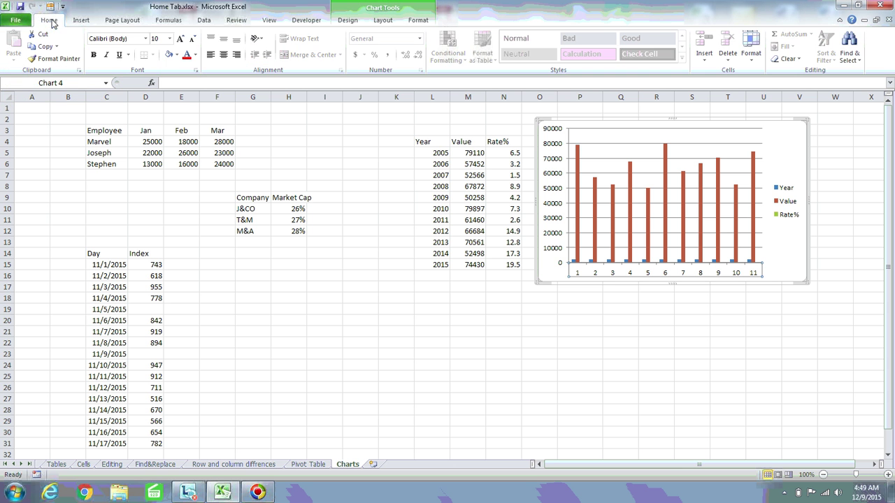
pyautogui.click(177, 55)
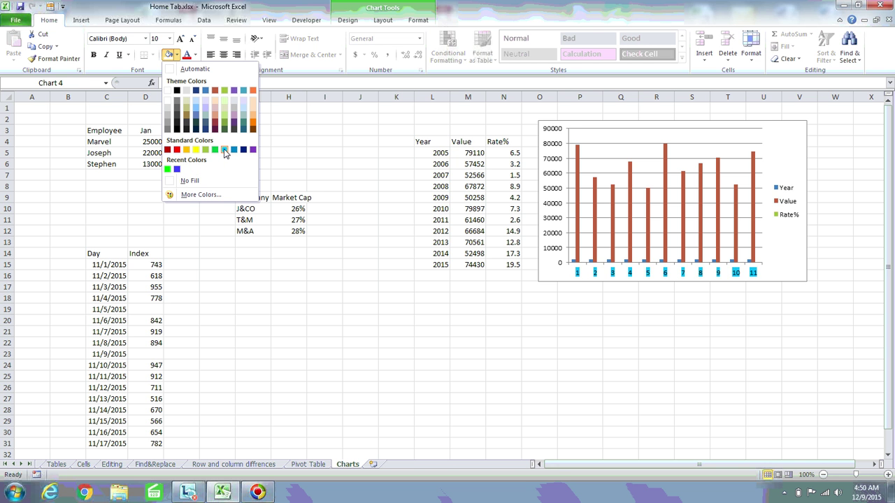
pyautogui.click(178, 70)
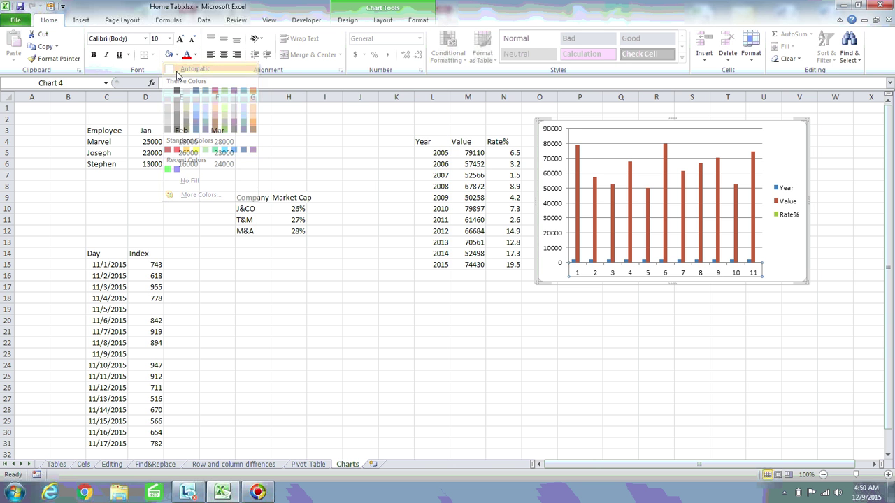
# Step: Select the chart's plot area as the current element and review the list of chart elements
pyautogui.click(384, 21)
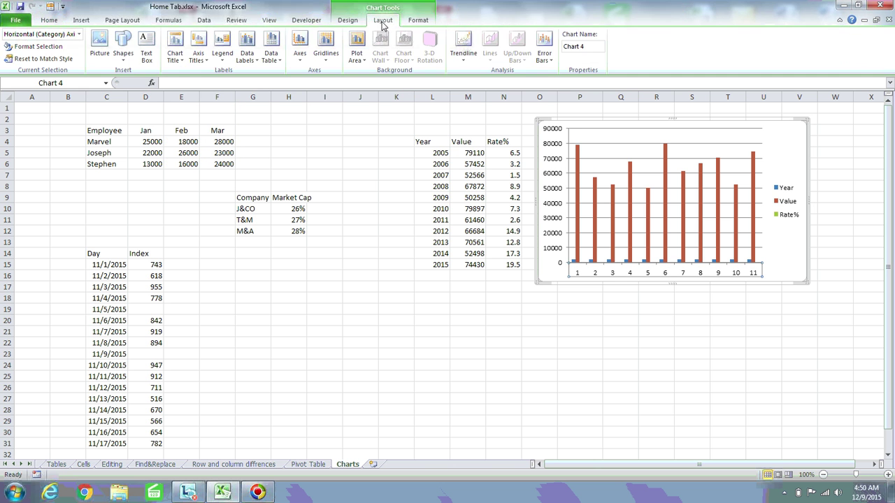
pyautogui.click(79, 34)
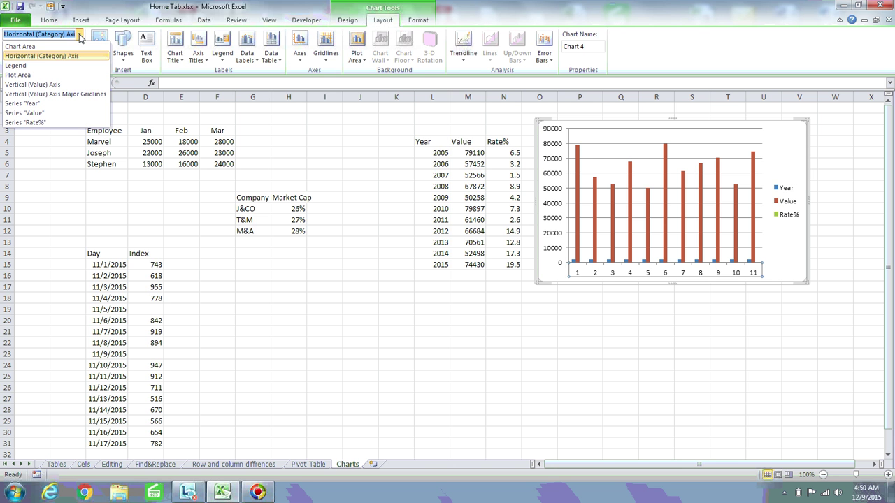
pyautogui.click(29, 75)
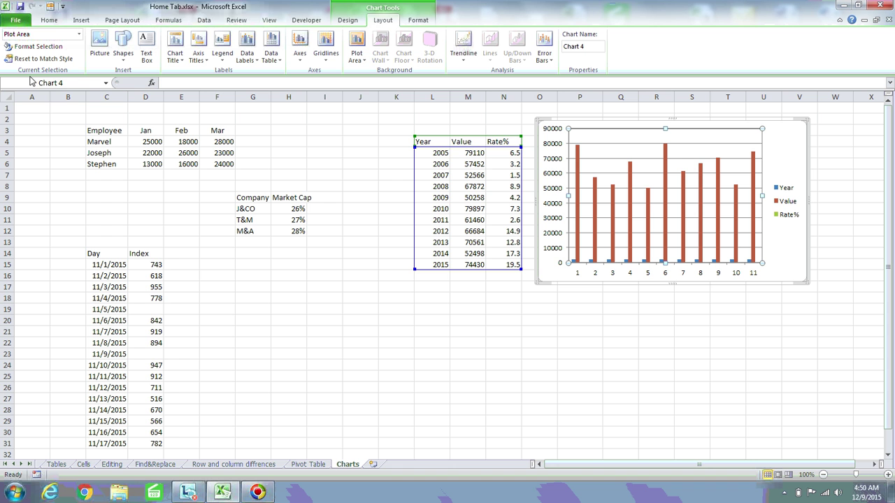
pyautogui.click(79, 35)
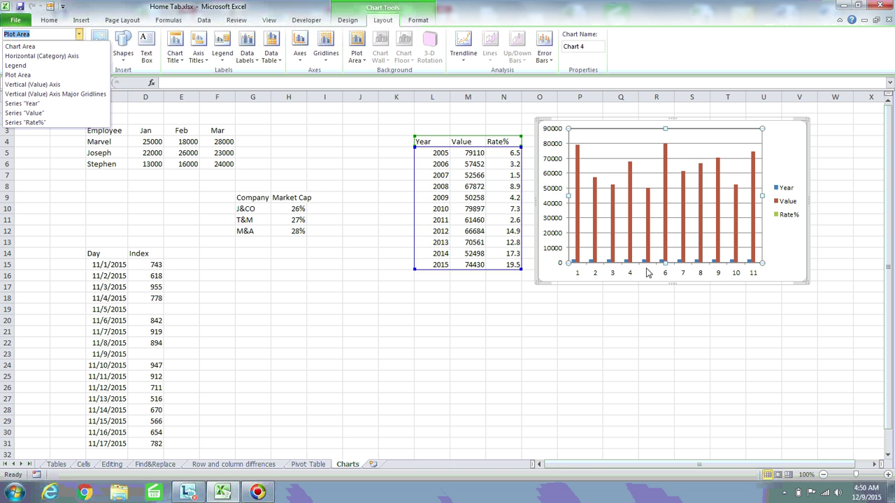
pyautogui.press('Escape')
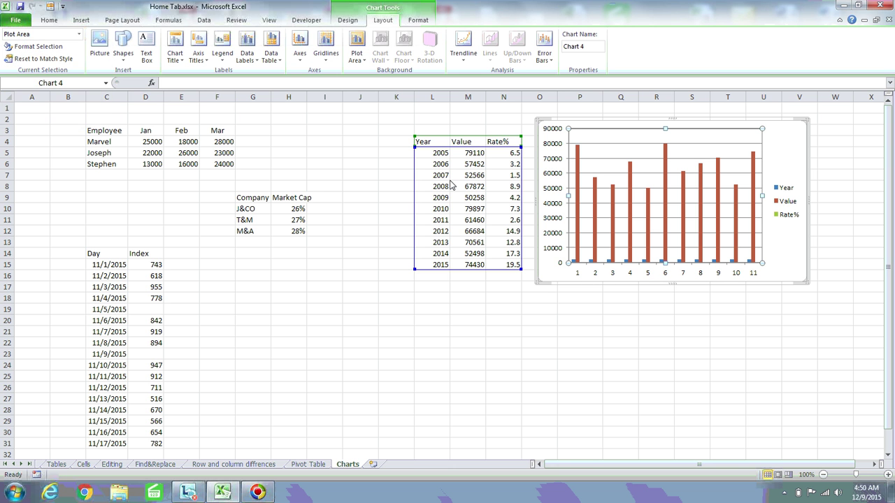
# Step: Open the data source selection for the Year/Value/Rate% column chart and remove the Year series from its legend entries
pyautogui.click(780, 158)
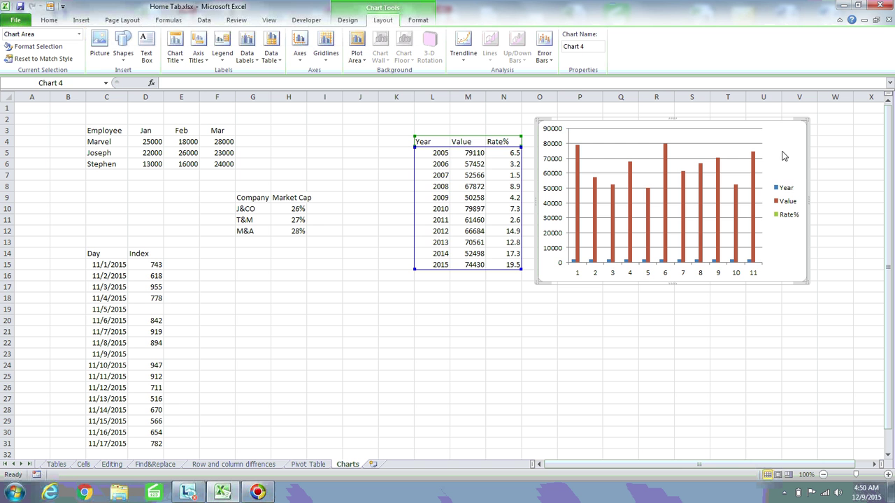
pyautogui.rightClick(785, 154)
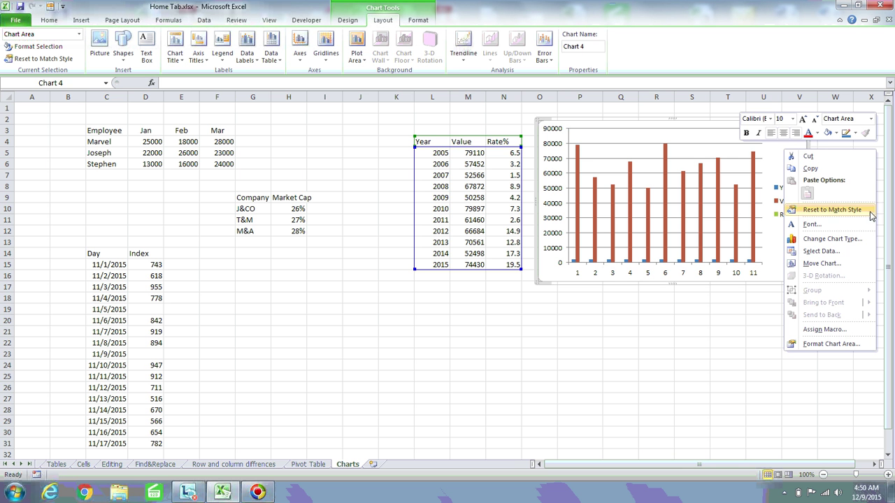
pyautogui.click(821, 251)
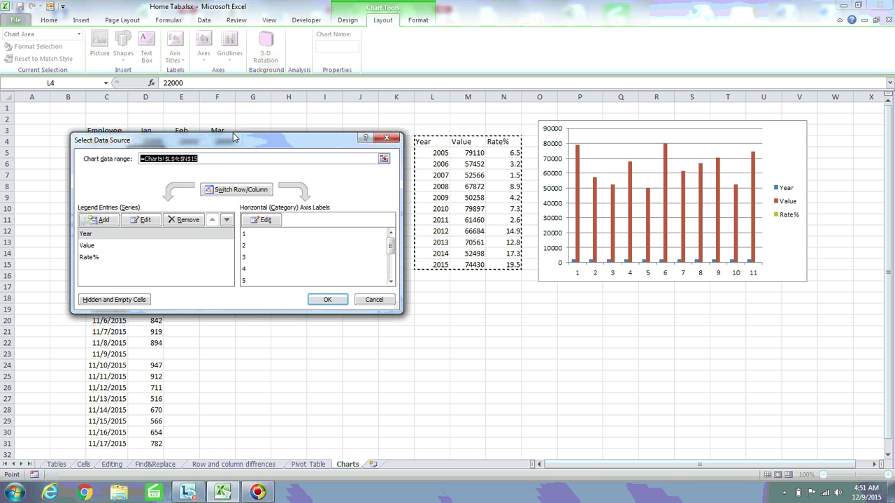
pyautogui.moveTo(230, 138); pyautogui.dragTo(184, 111)
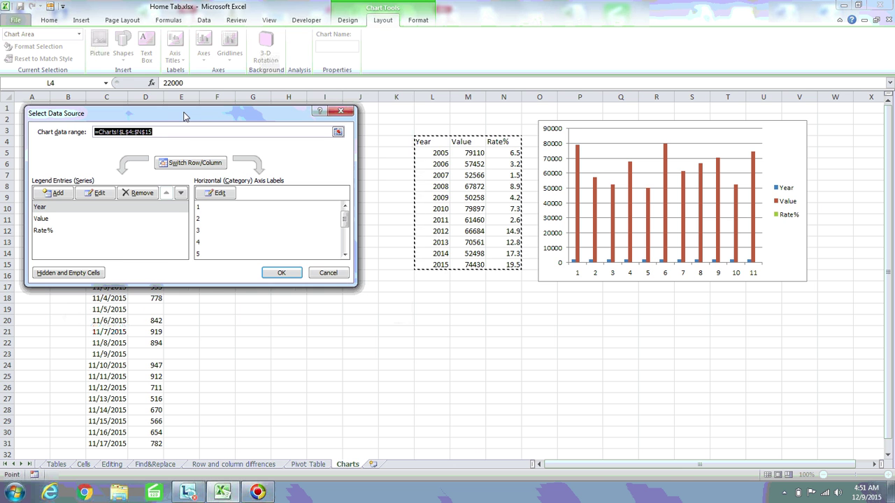
pyautogui.click(54, 210)
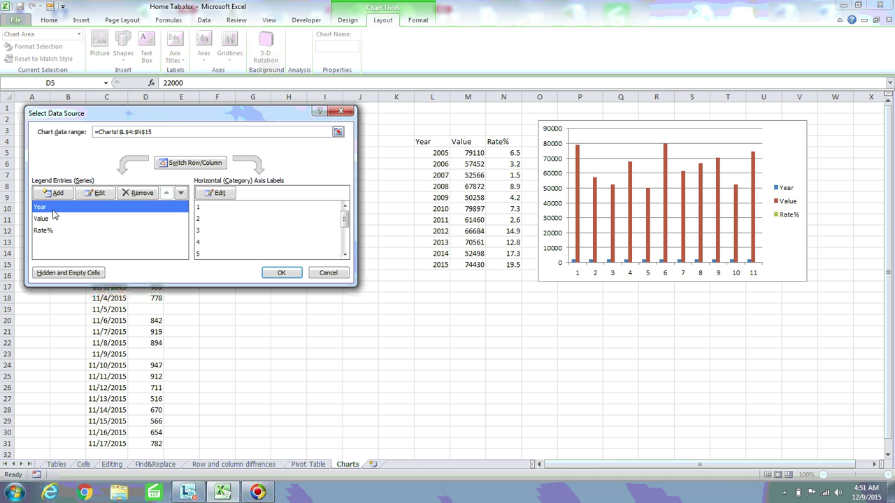
pyautogui.click(137, 194)
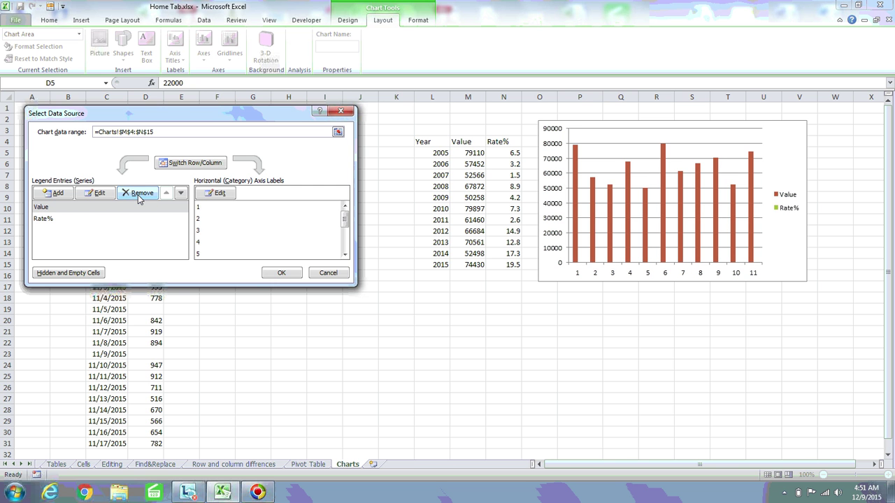
# Step: Set the chart's horizontal axis labels to the years in L5:L15 and apply the data source changes
pyautogui.click(222, 194)
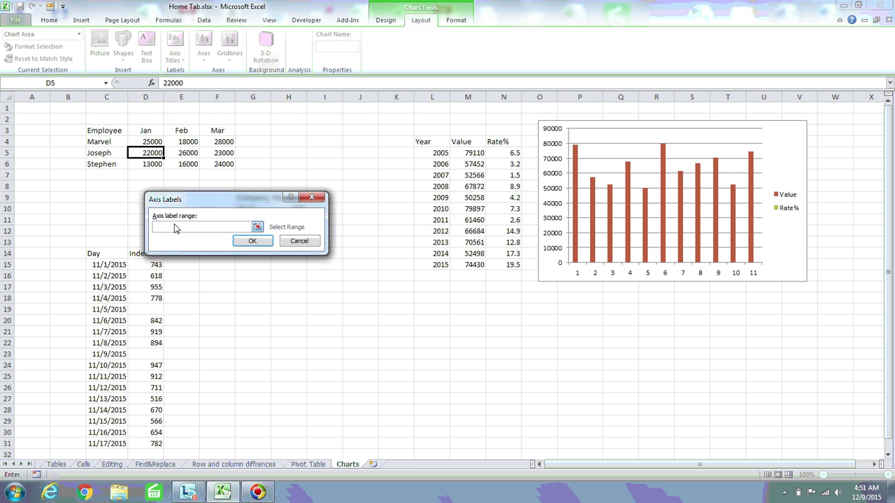
pyautogui.moveTo(433, 157); pyautogui.dragTo(434, 266)
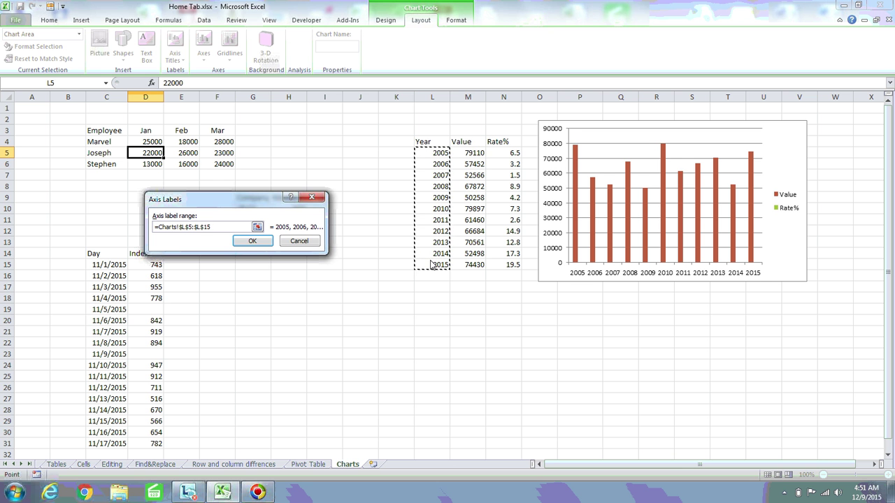
pyautogui.click(252, 245)
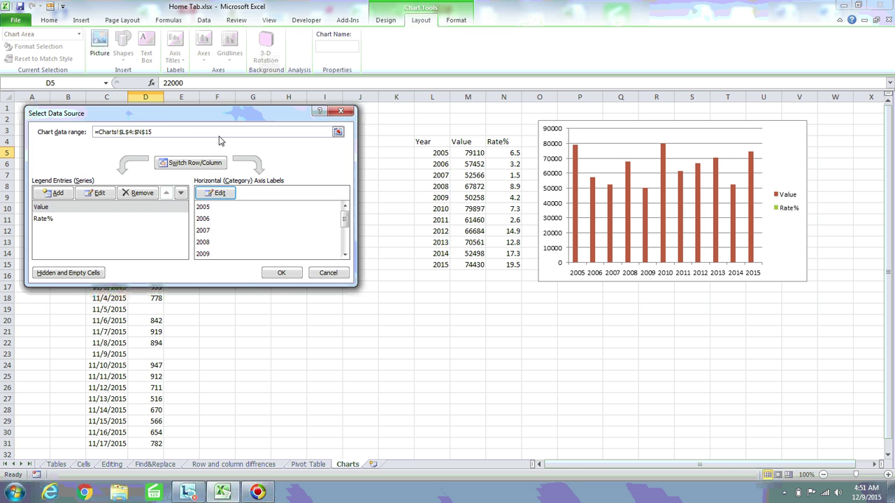
pyautogui.moveTo(204, 117); pyautogui.dragTo(356, 252)
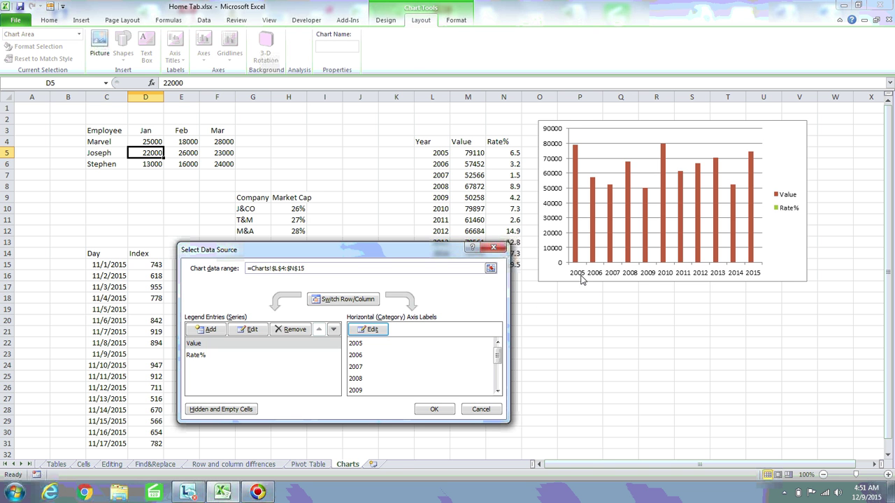
pyautogui.moveTo(369, 256); pyautogui.dragTo(254, 203)
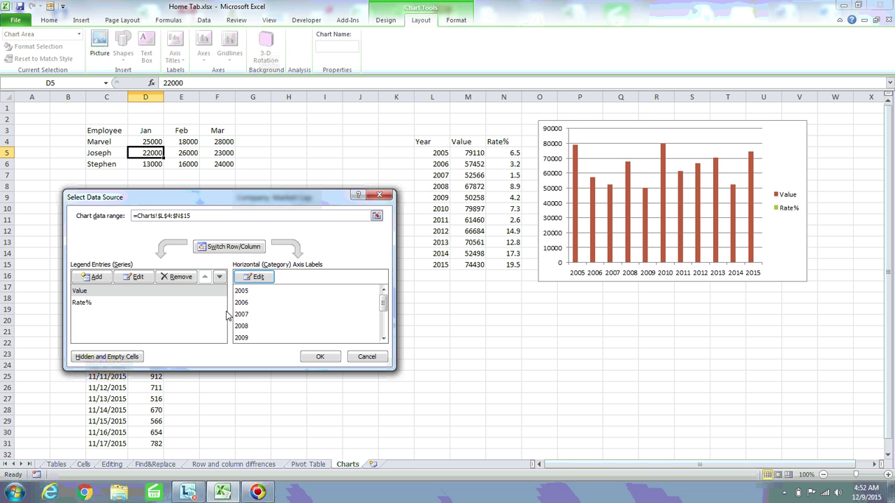
pyautogui.click(323, 359)
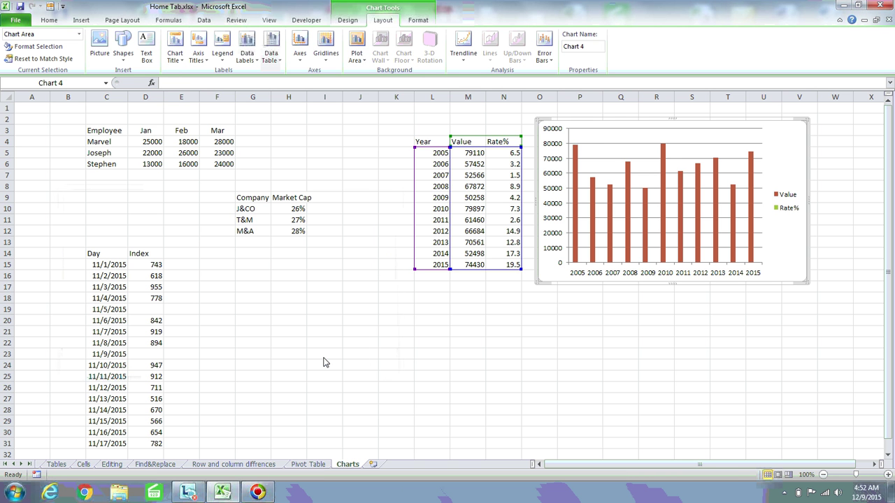